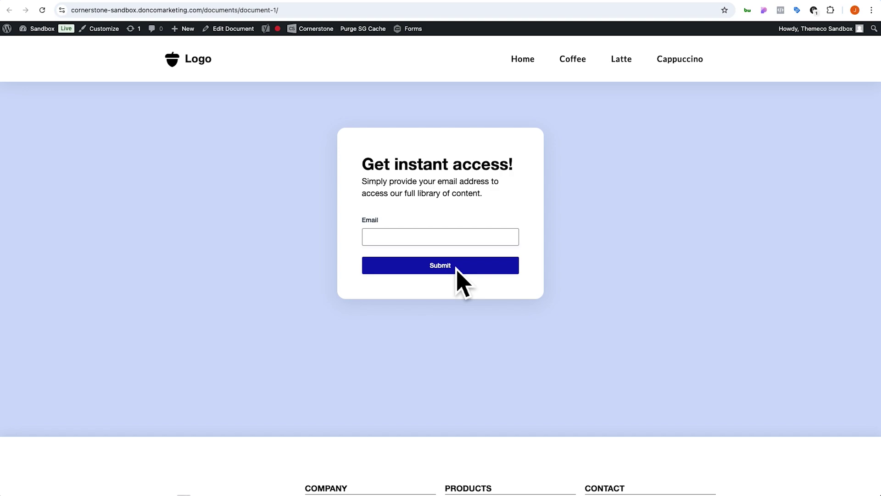
# Step: Open the Document 1 page from the front-end documents archive
pyautogui.click(211, 10)
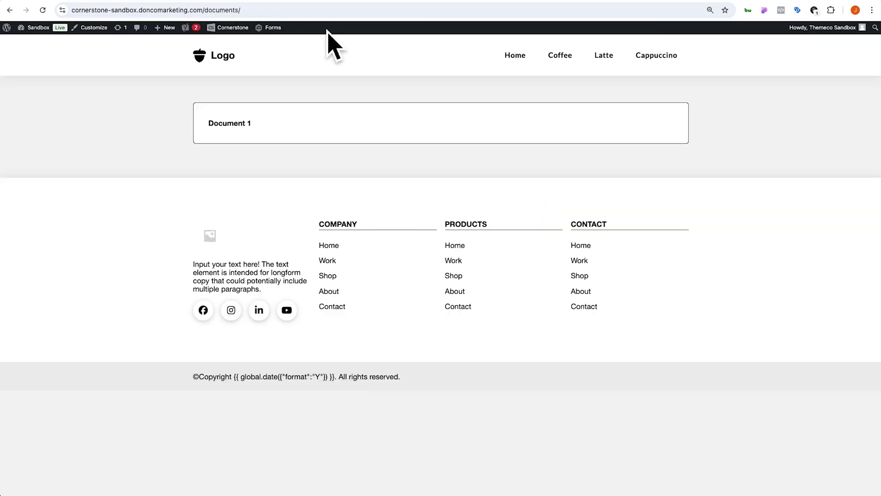
pyautogui.click(111, 14)
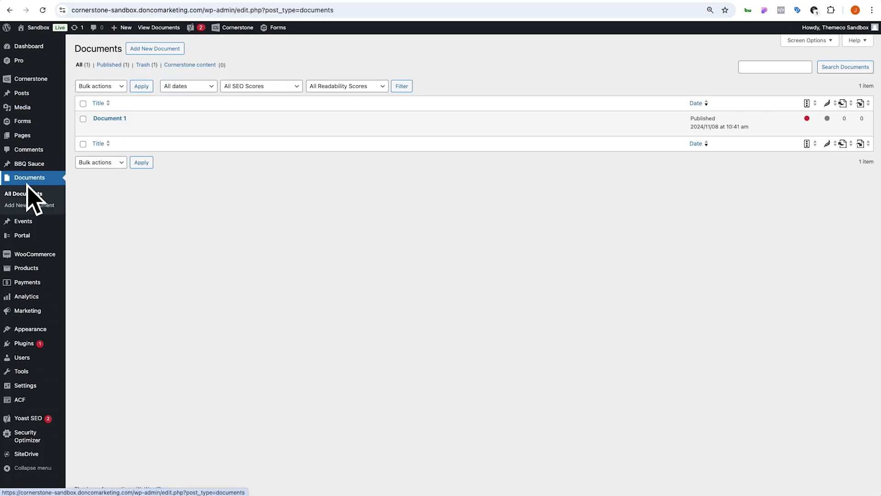
pyautogui.click(320, 14)
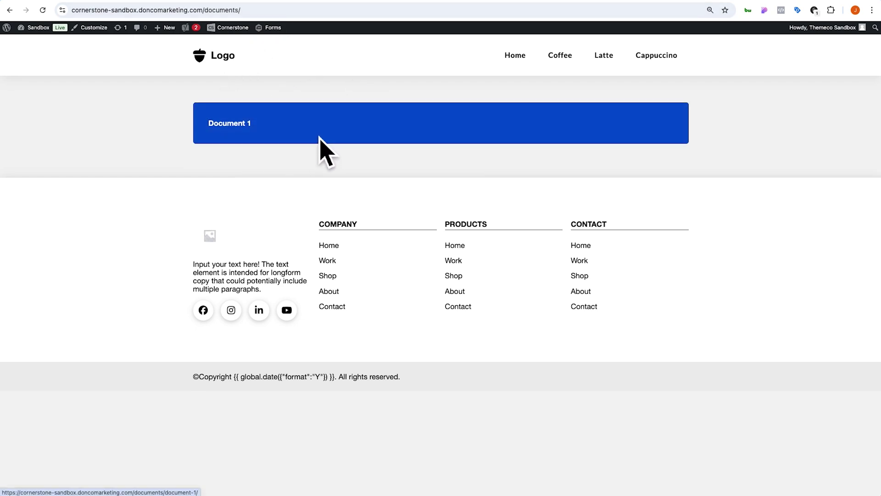
pyautogui.click(256, 134)
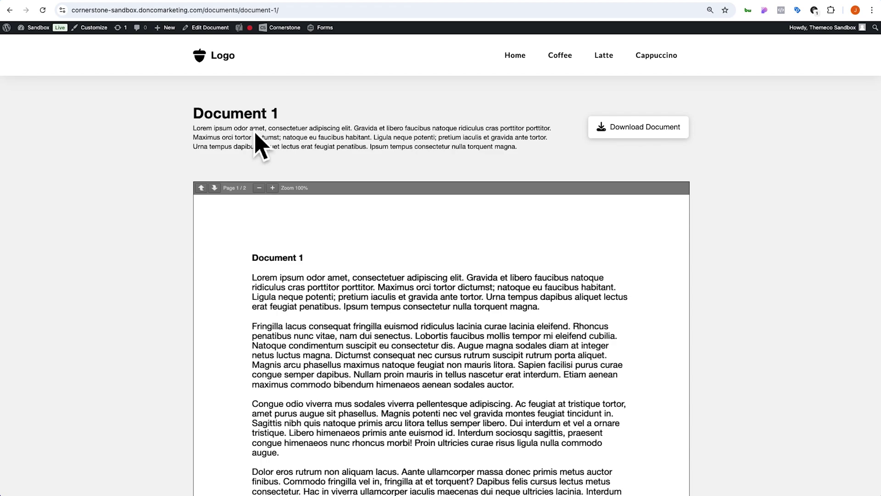
# Step: Inspect Document 1's intro text and PDF viewer, then load the wp-admin Documents list
pyautogui.moveTo(197, 120); pyautogui.dragTo(280, 115)
pyautogui.moveTo(193, 131); pyautogui.dragTo(552, 173)
pyautogui.click(553, 173)
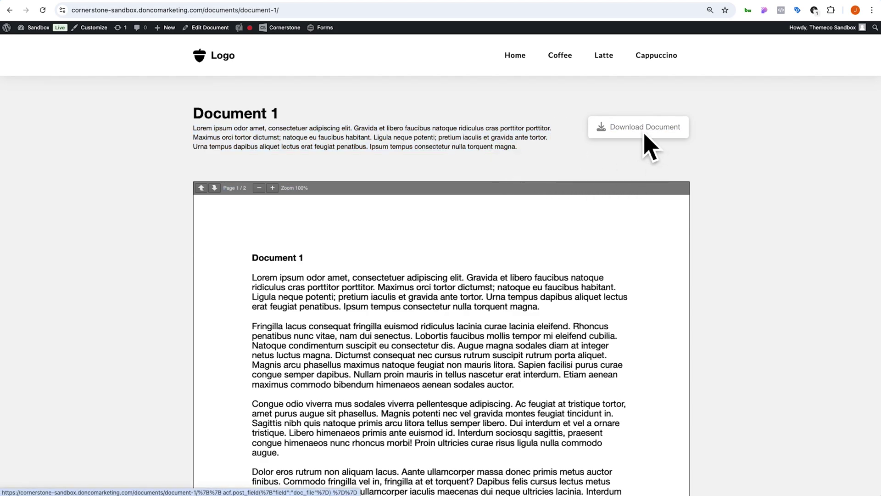
pyautogui.scroll(-2, 648, 145)
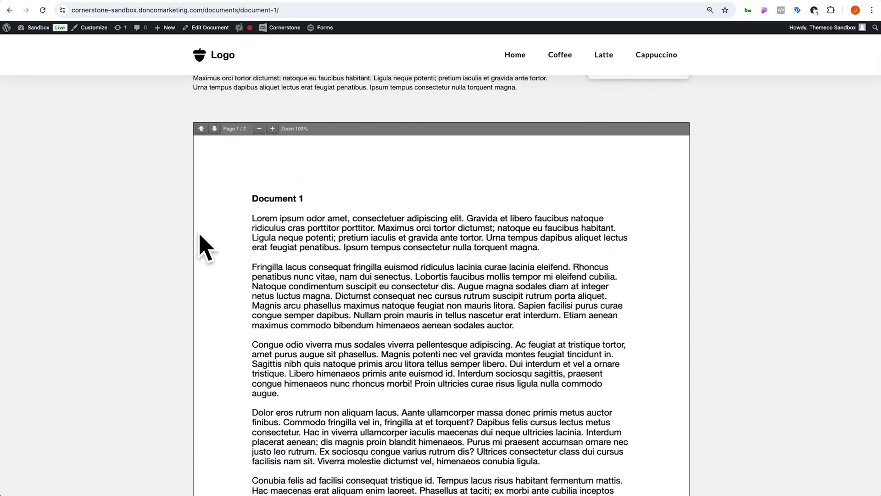
pyautogui.scroll(2, 205, 248)
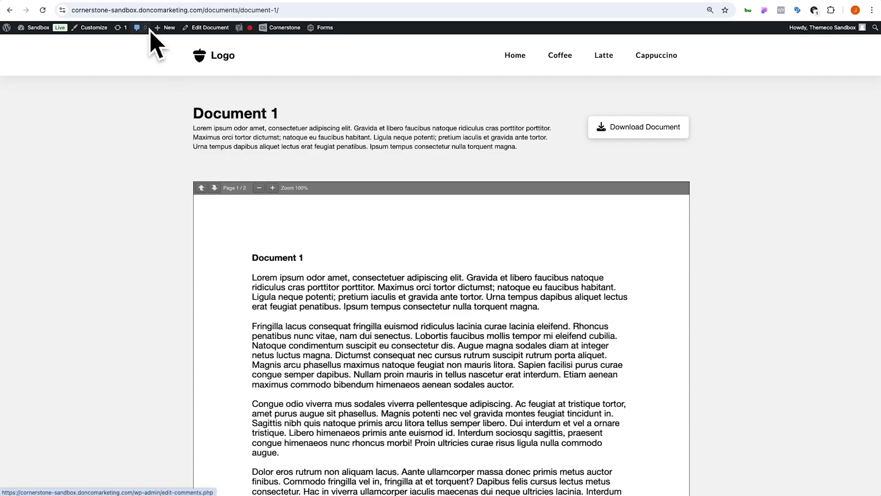
pyautogui.click(83, 10)
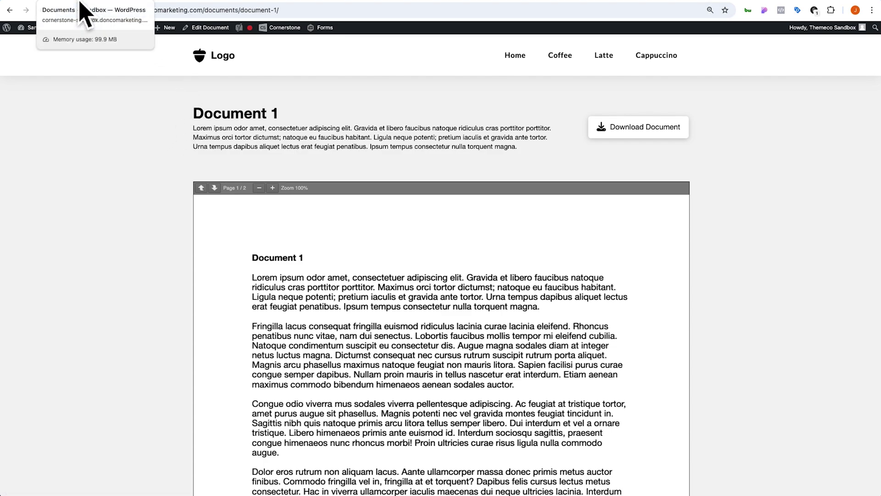
pyautogui.press('Return')
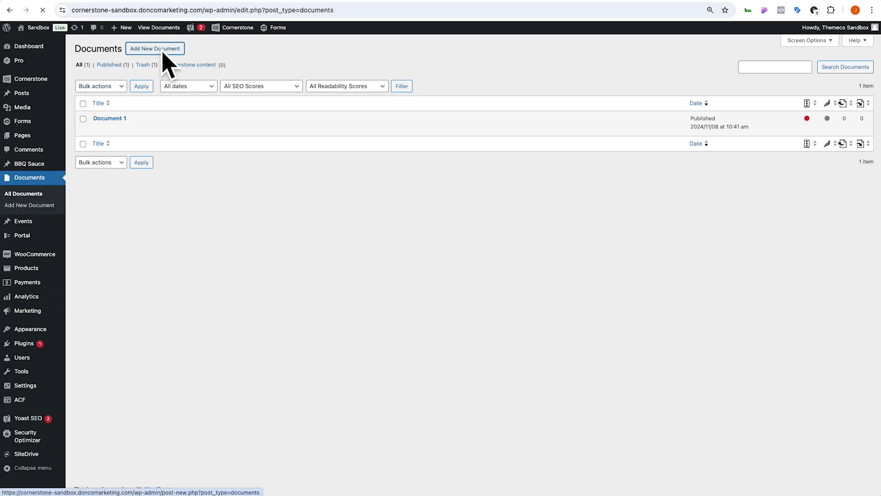
# Step: Add a new document titled 'Document 3' and publish it
pyautogui.click(163, 53)
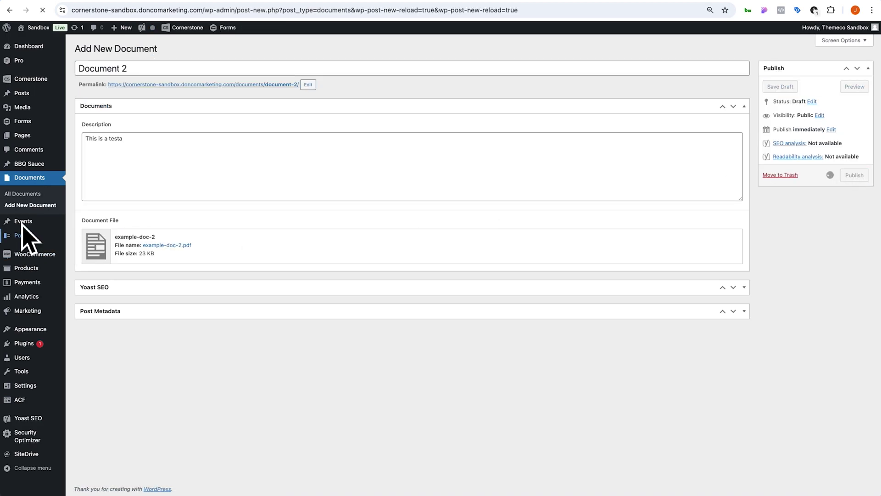
pyautogui.click(22, 205)
pyautogui.write('Document 3')
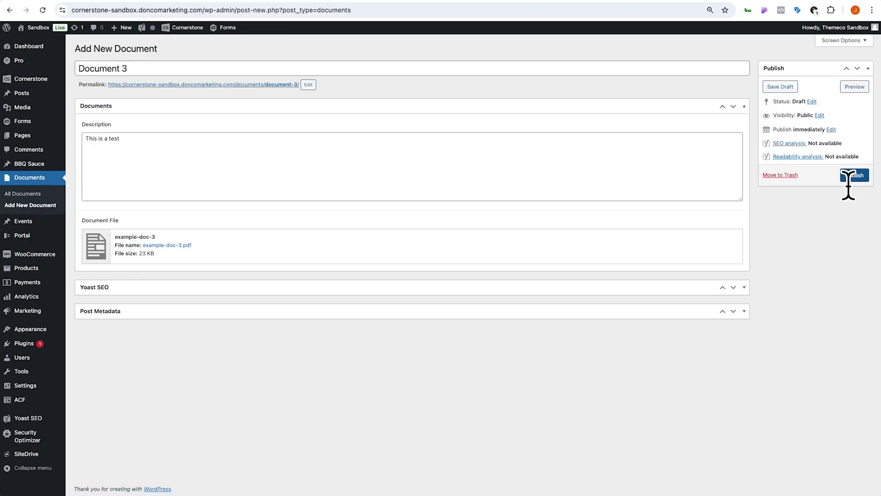
pyautogui.click(851, 177)
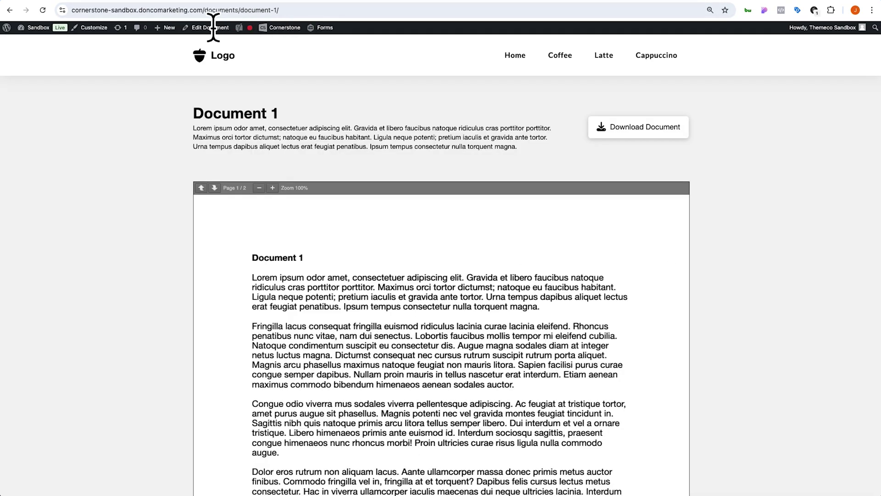
# Step: Load the /documents/ archive listing all three documents, then open an Incognito window
pyautogui.click(216, 10)
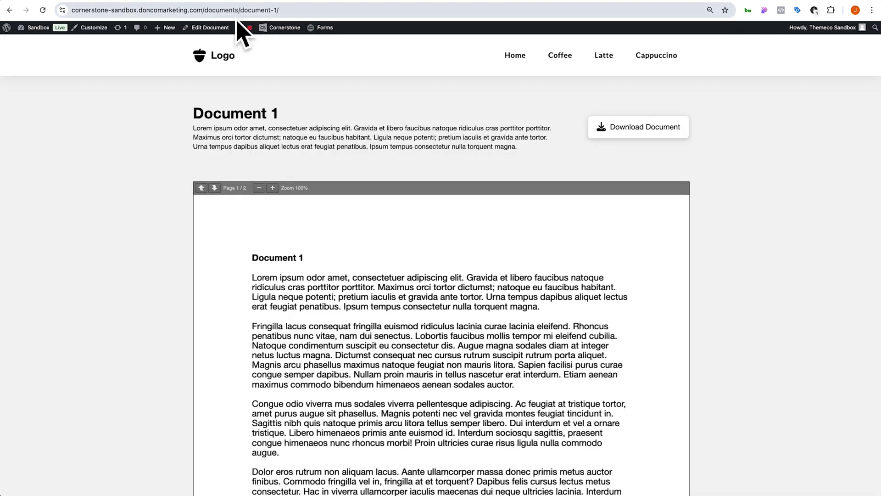
pyautogui.moveTo(266, 10); pyautogui.dragTo(304, 10)
pyautogui.press('BackSpace')
pyautogui.click(309, 35)
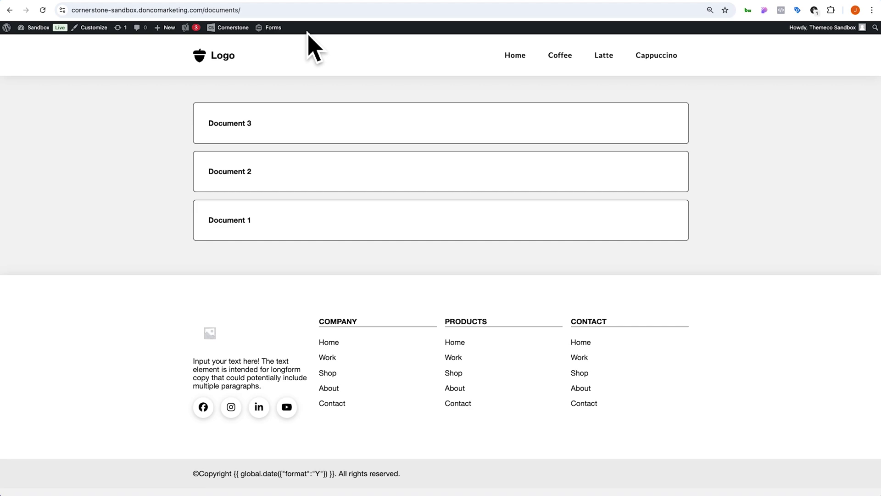
pyautogui.press('super+shift+n')
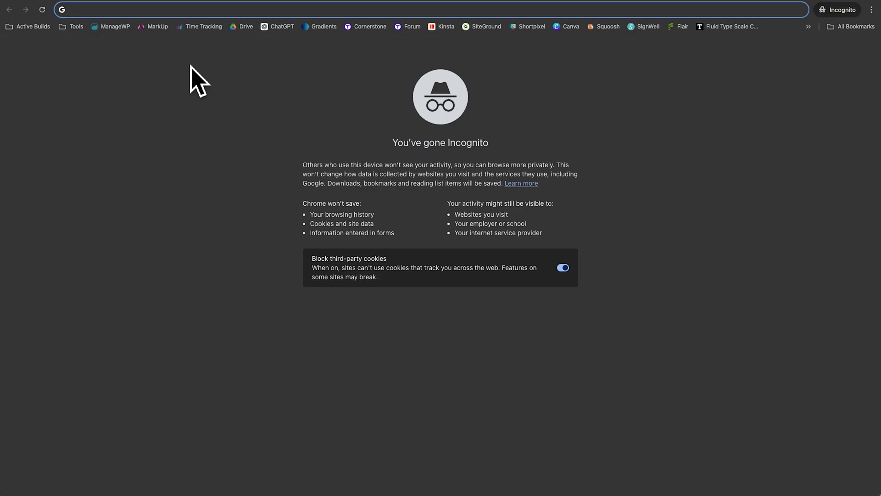
# Step: Load /documents/ in the Incognito window, open Document 2, then return to the Cornerstone editor
pyautogui.write('cornerstone-sandbox.doncomarketing.com/documents/')
pyautogui.press('Return')
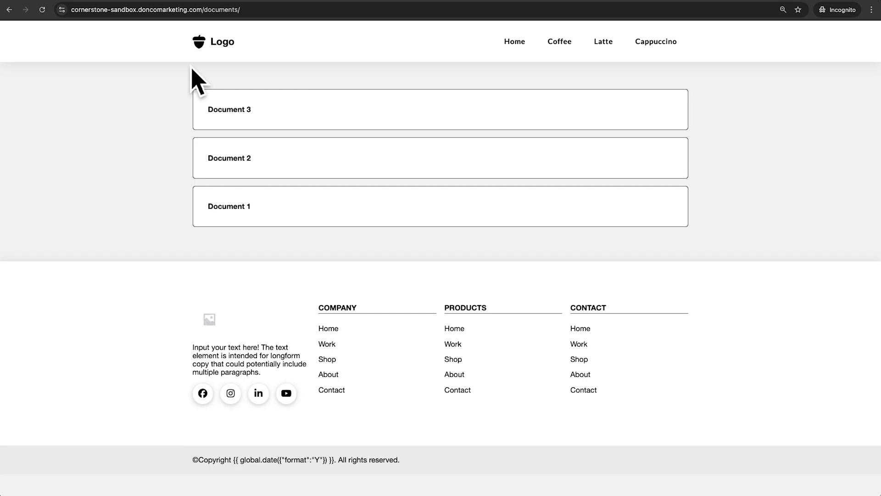
pyautogui.click(240, 162)
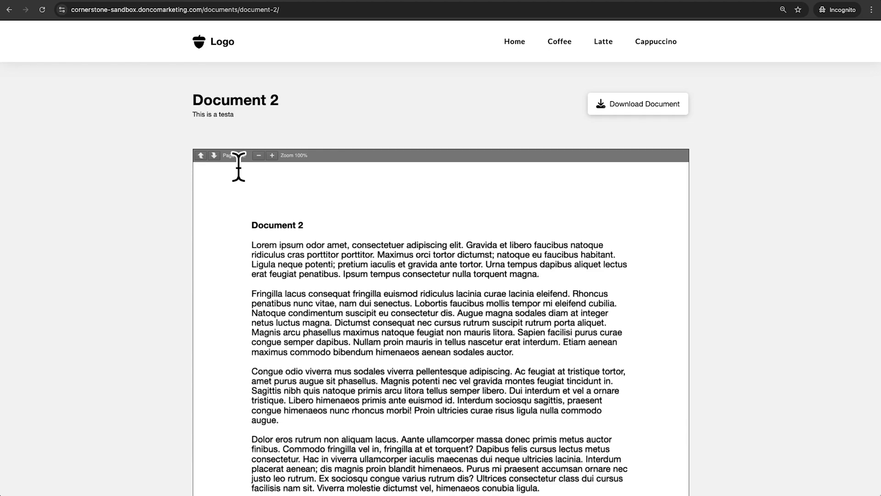
pyautogui.press('super+grave')
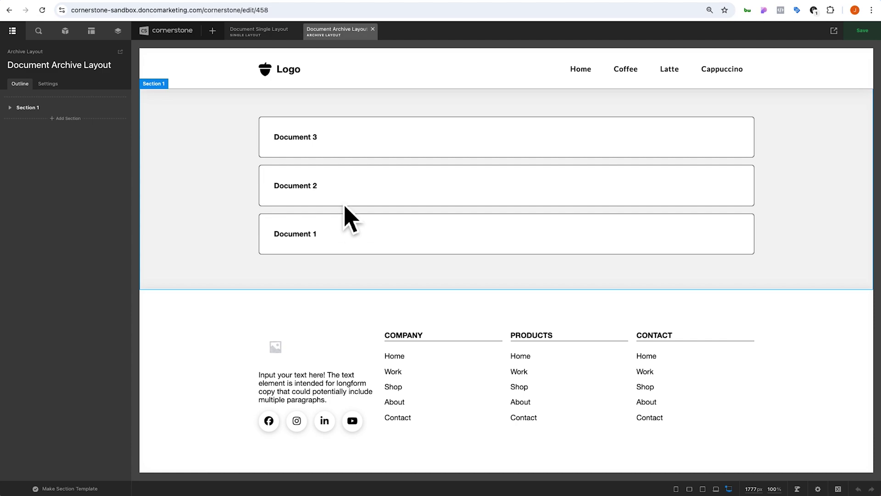
# Step: In Document Single Layout, add a new top section with a Div and a pasted headline
pyautogui.click(247, 37)
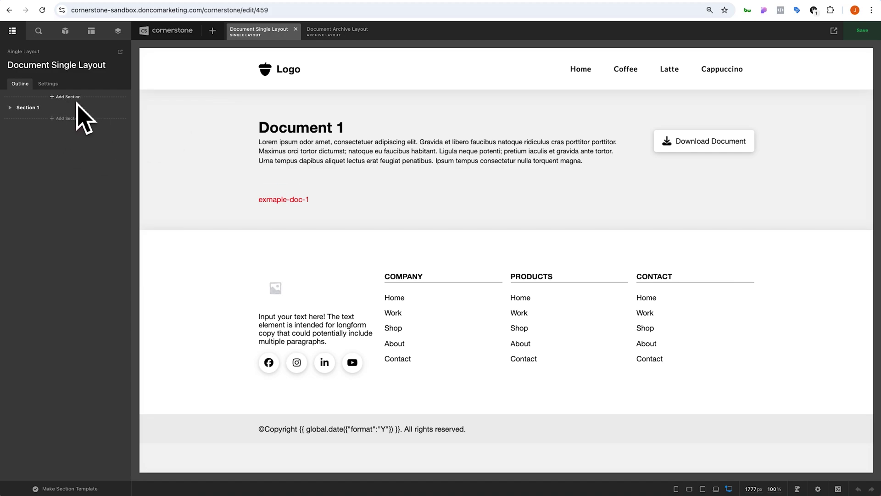
pyautogui.click(67, 118)
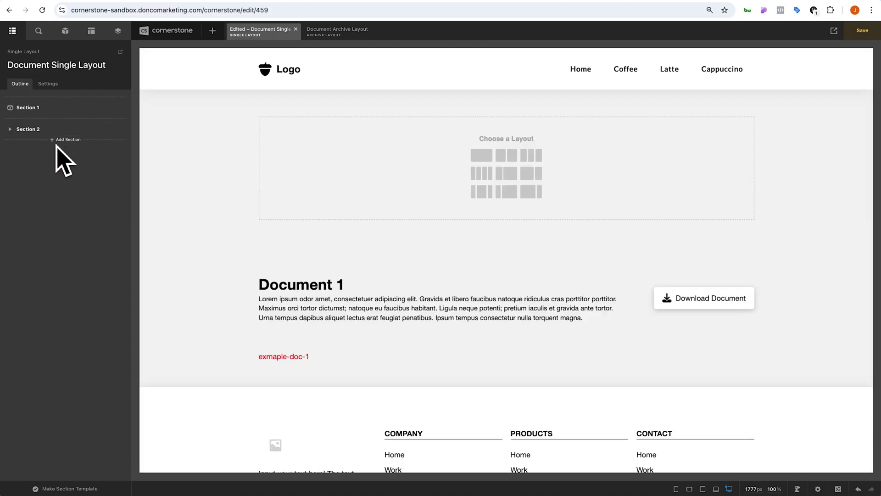
pyautogui.click(317, 290)
pyautogui.click(220, 197)
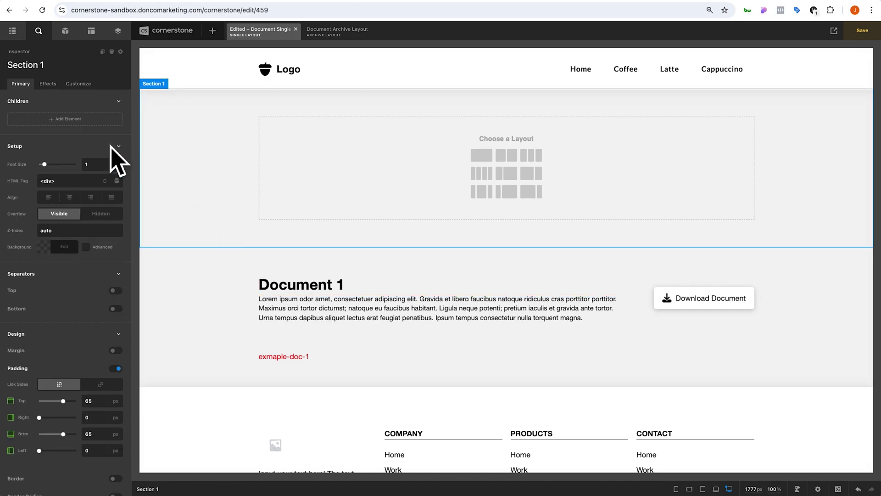
pyautogui.click(90, 120)
pyautogui.moveTo(111, 192); pyautogui.dragTo(294, 168)
pyautogui.press('super+v')
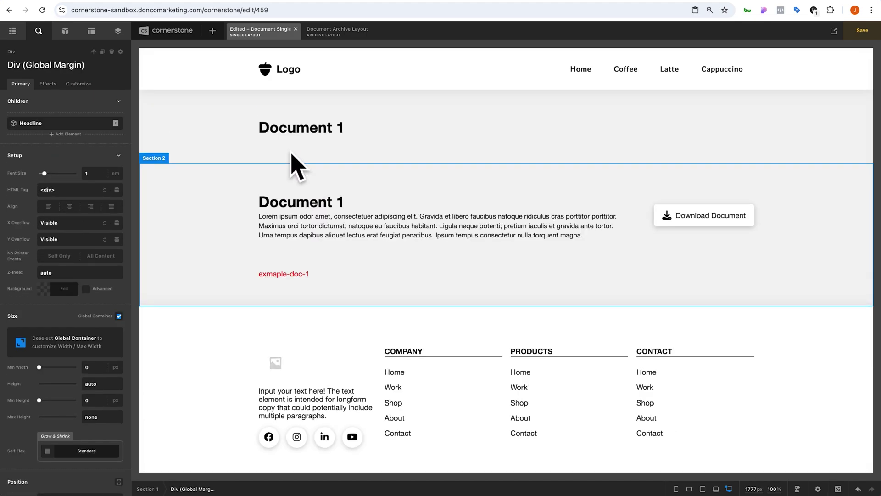
# Step: Change the headline to 'Sorry, you cannot access this yet!' and save the layout
pyautogui.click(296, 132)
pyautogui.click(80, 152)
pyautogui.write('Sorry')
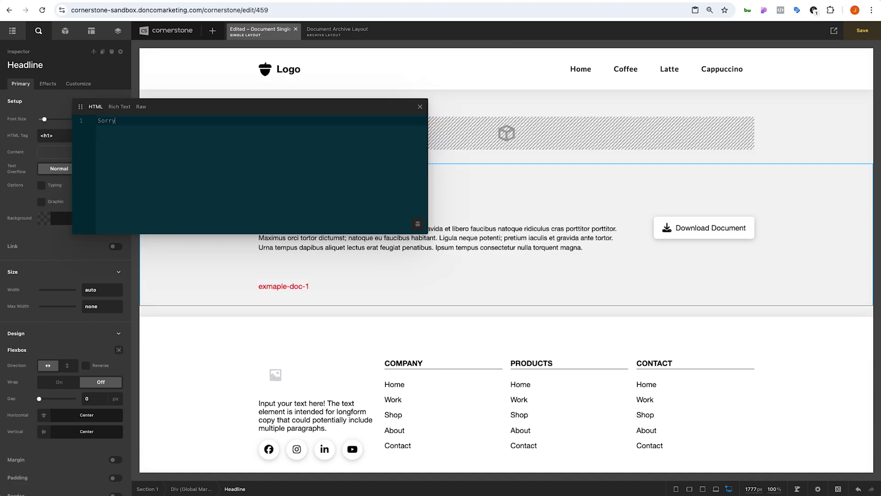
pyautogui.write(', you cannot a')
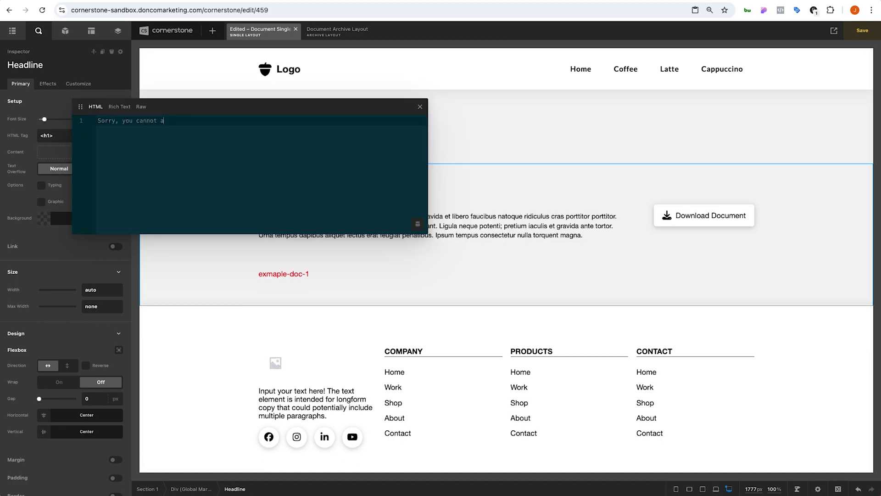
pyautogui.write('ccess this yet!')
pyautogui.click(429, 123)
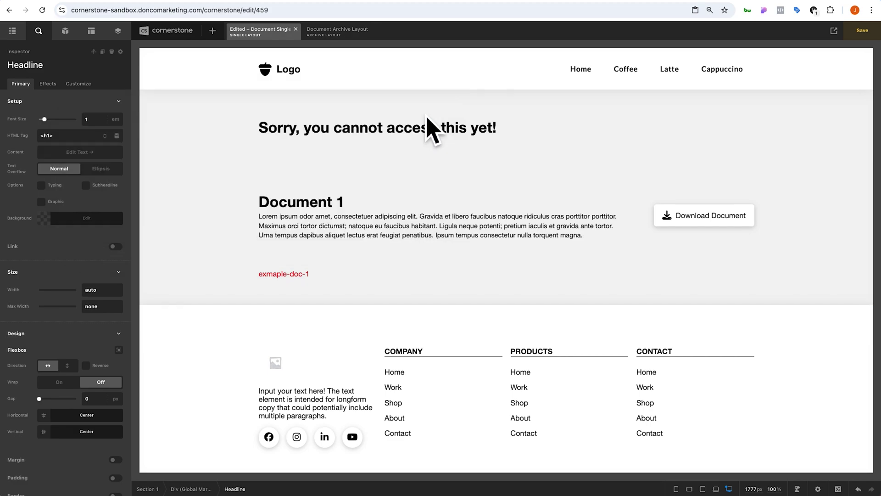
pyautogui.click(210, 125)
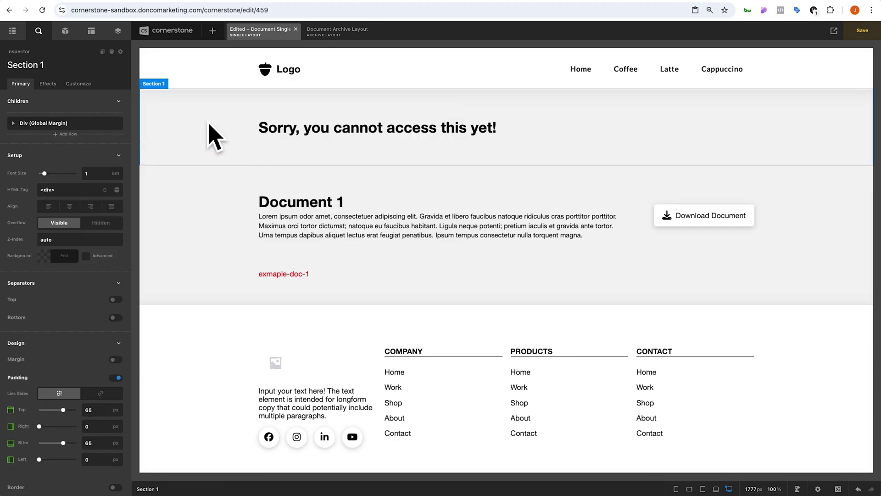
pyautogui.hotkey('ctrl', 's')
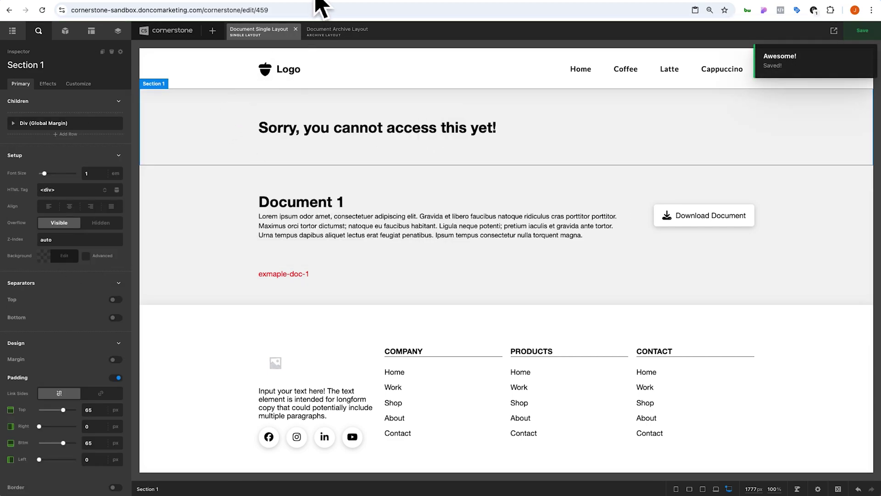
# Step: Check that Document 2's live page shows the new message above its title
pyautogui.click(321, 4)
pyautogui.click(276, 186)
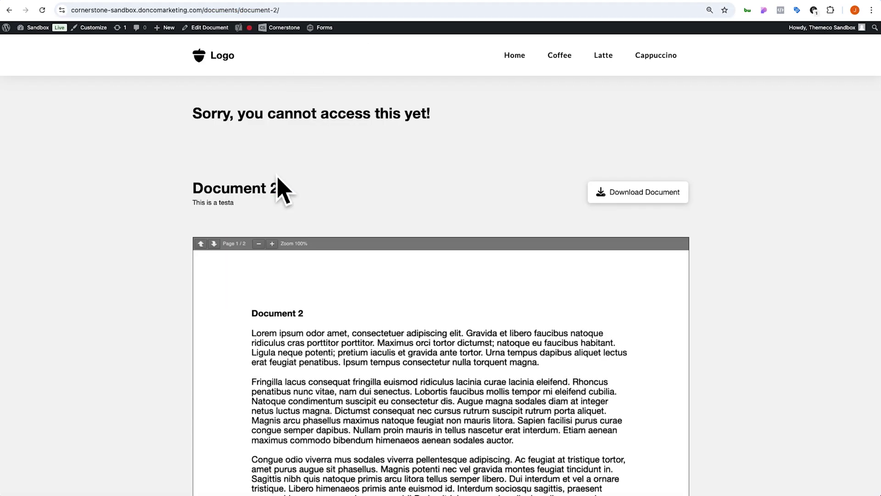
pyautogui.moveTo(183, 114); pyautogui.dragTo(447, 124)
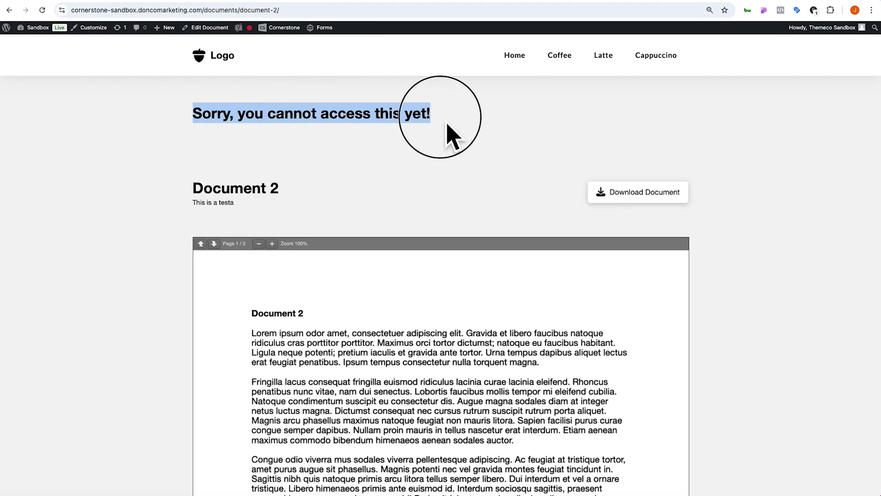
pyautogui.moveTo(190, 198); pyautogui.dragTo(300, 200)
pyautogui.click(308, 203)
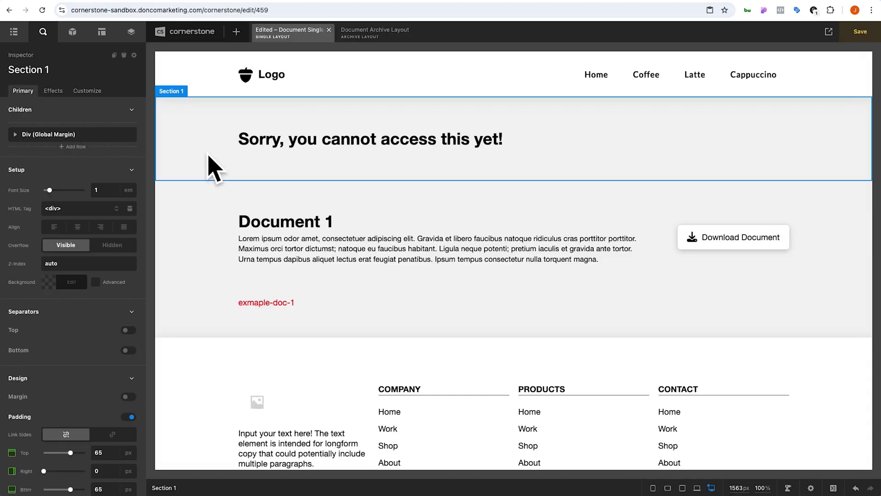
# Step: Add a new condition group to the access-denied message section
pyautogui.click(240, 143)
pyautogui.click(219, 165)
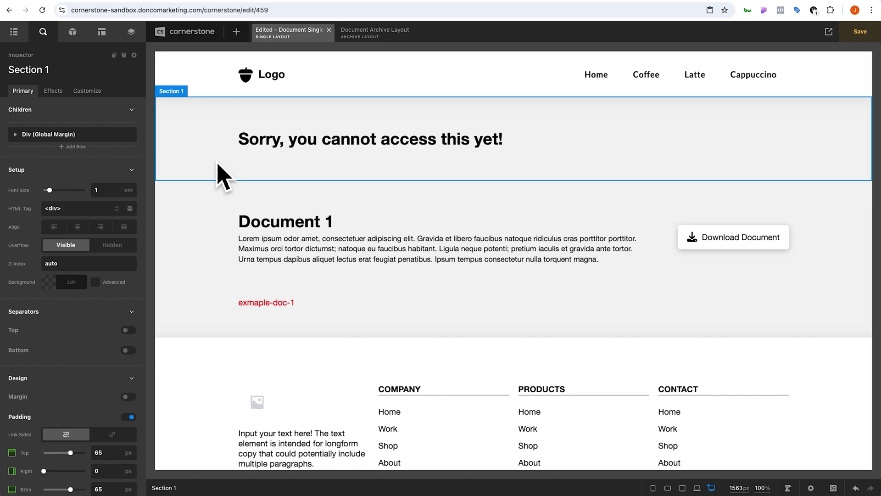
pyautogui.click(87, 91)
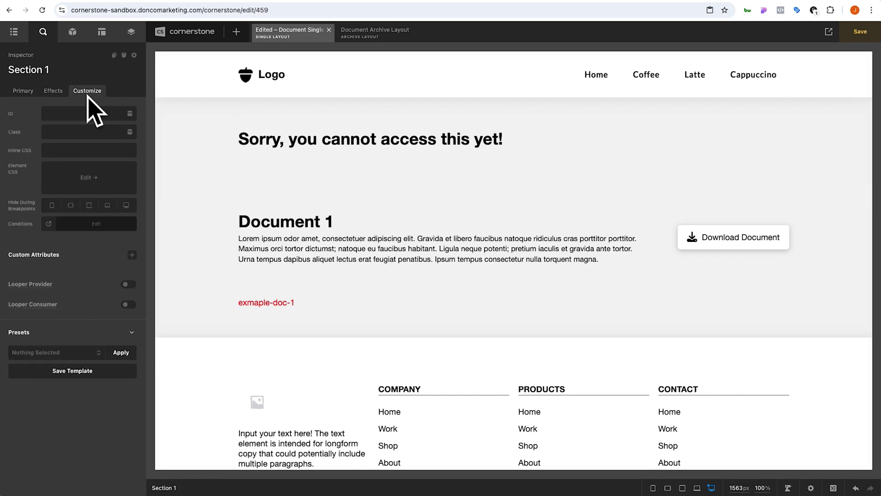
pyautogui.click(66, 225)
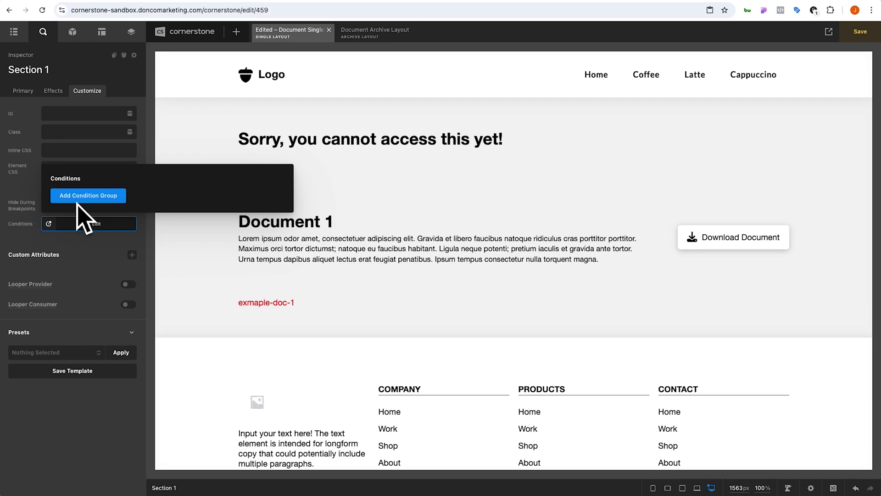
pyautogui.click(78, 198)
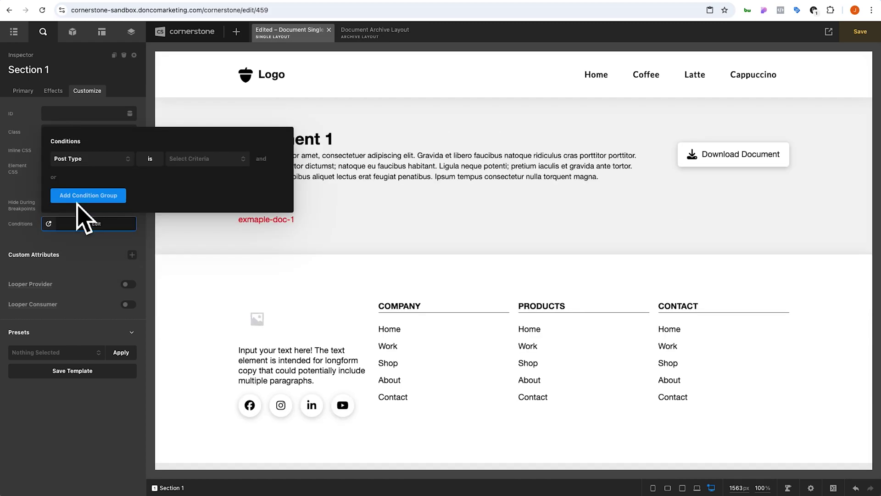
pyautogui.click(89, 161)
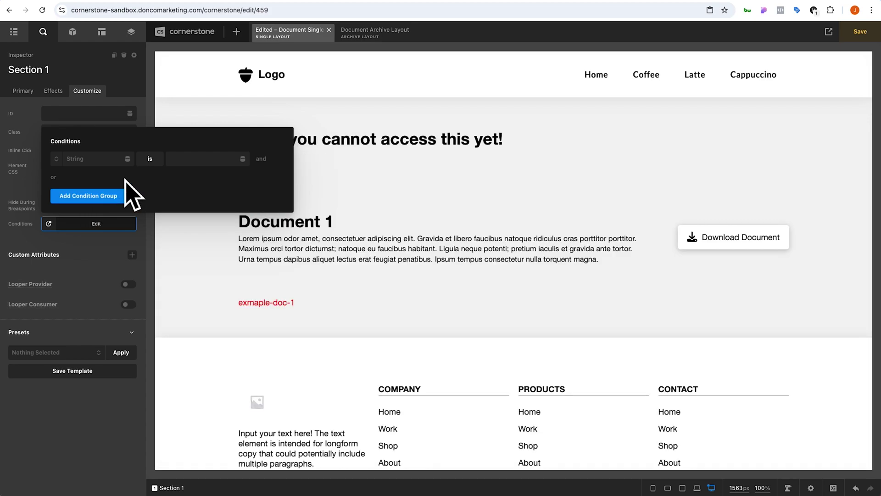
# Step: Make the condition Cookie: Get document_access_cookie 'is not' 'active'
pyautogui.click(131, 163)
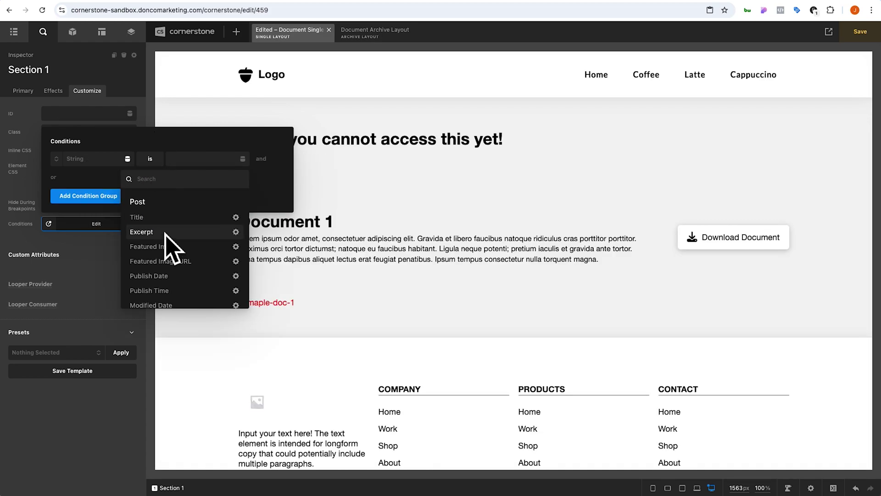
pyautogui.write('cookie')
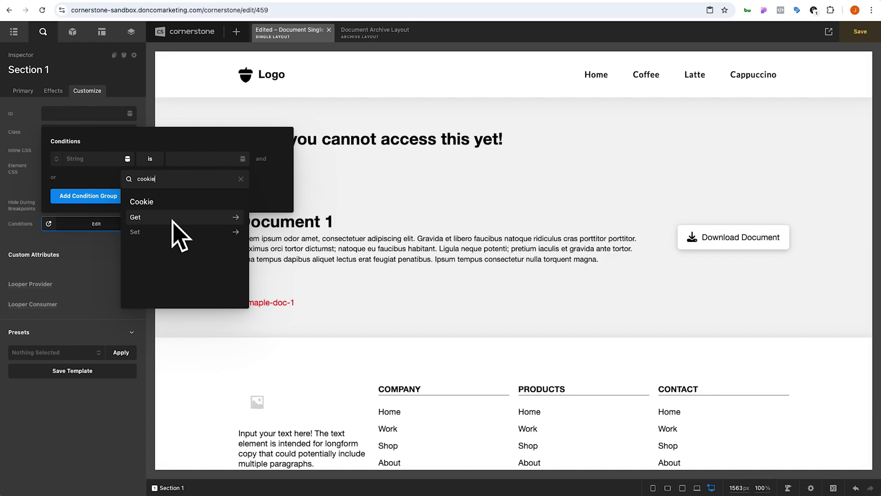
pyautogui.click(149, 218)
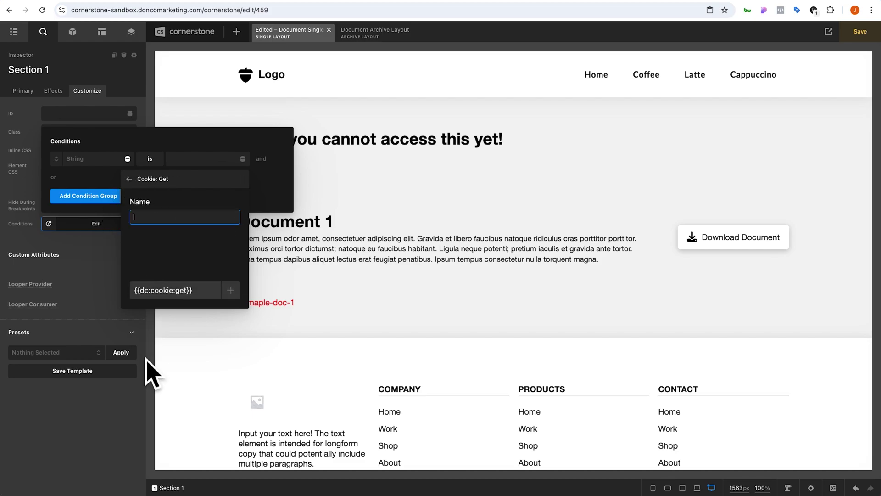
pyautogui.write('document_')
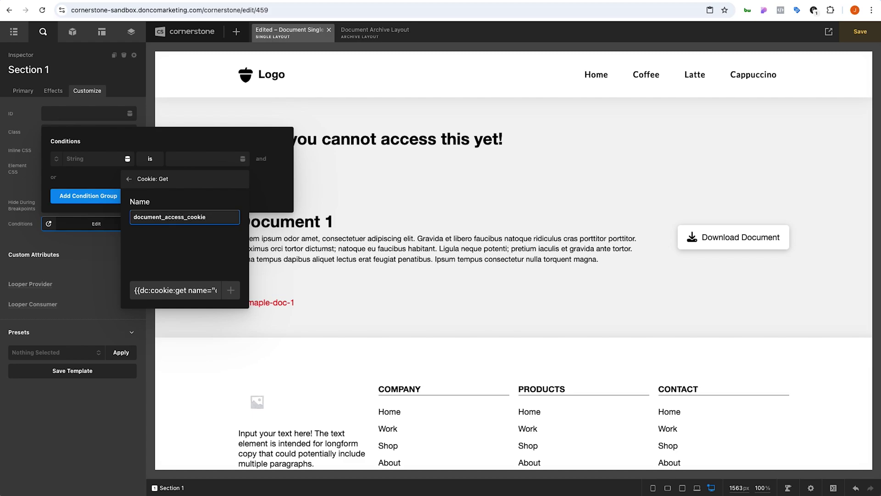
pyautogui.write('access_cookie')
pyautogui.press('super+a')
pyautogui.press('super+c')
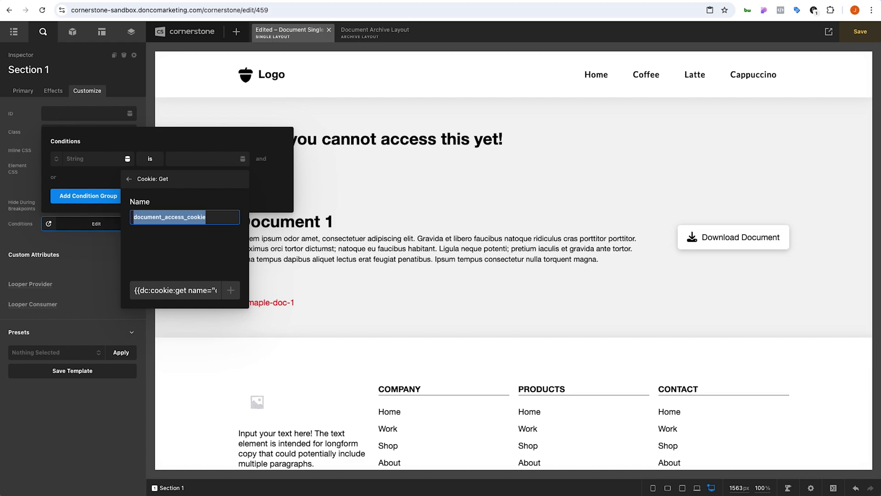
pyautogui.click(233, 294)
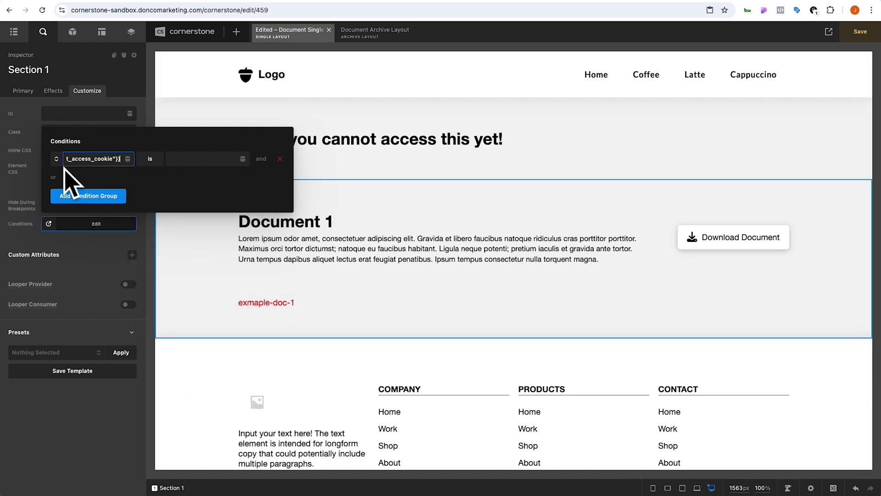
pyautogui.click(151, 164)
pyautogui.click(184, 158)
pyautogui.write('active')
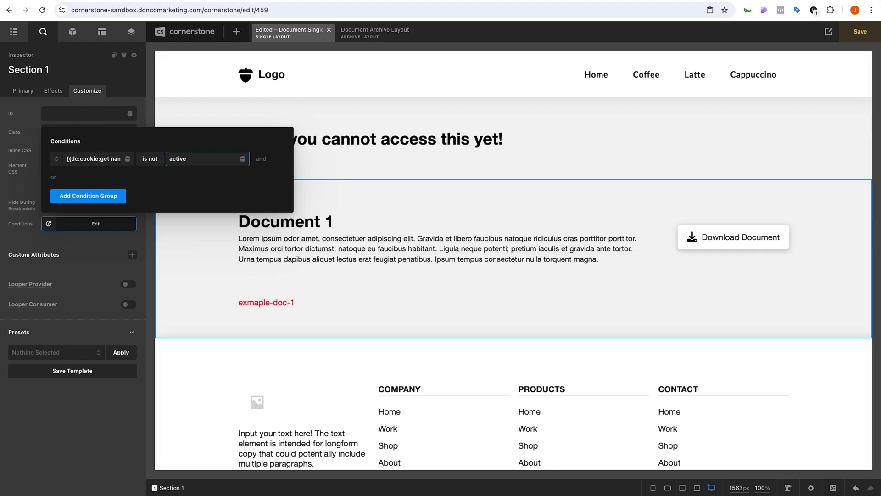
# Step: Add a String condition group to the Document 1 section
pyautogui.click(197, 270)
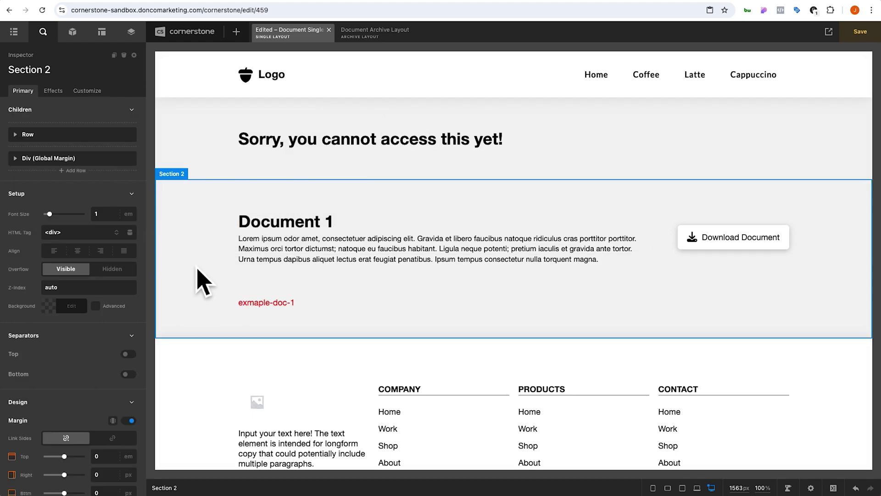
pyautogui.click(87, 91)
pyautogui.click(60, 229)
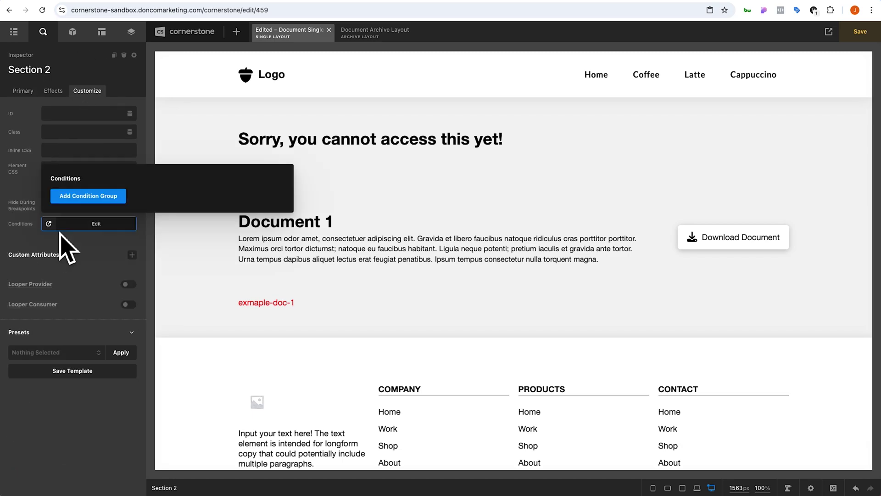
pyautogui.click(90, 195)
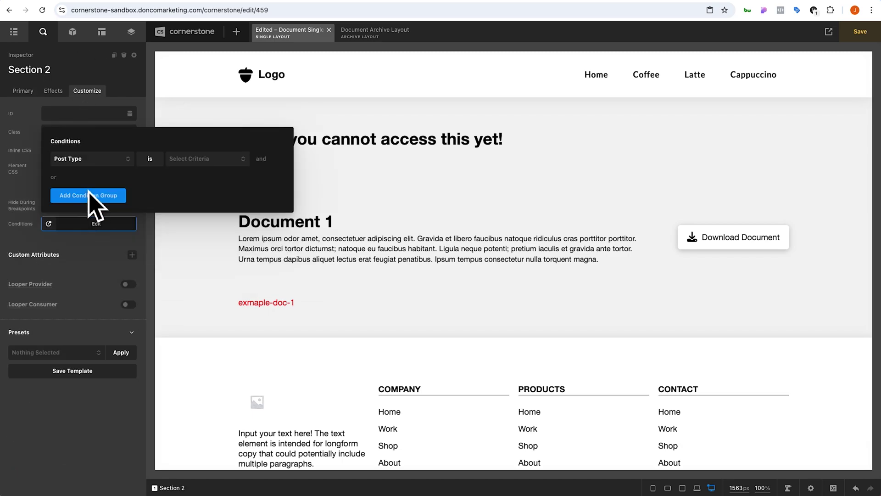
pyautogui.click(94, 158)
pyautogui.click(90, 189)
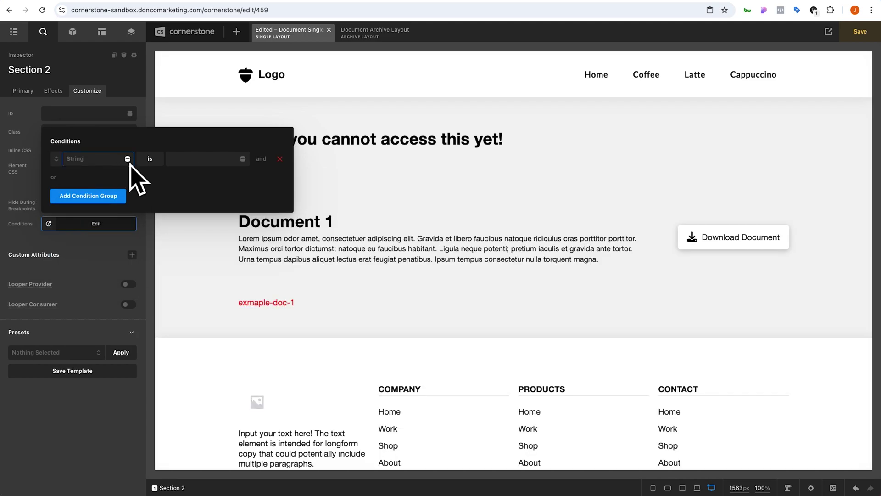
# Step: Set the condition to Cookie: Get document_access_cookie 'is' 'active' and close the editor
pyautogui.click(127, 159)
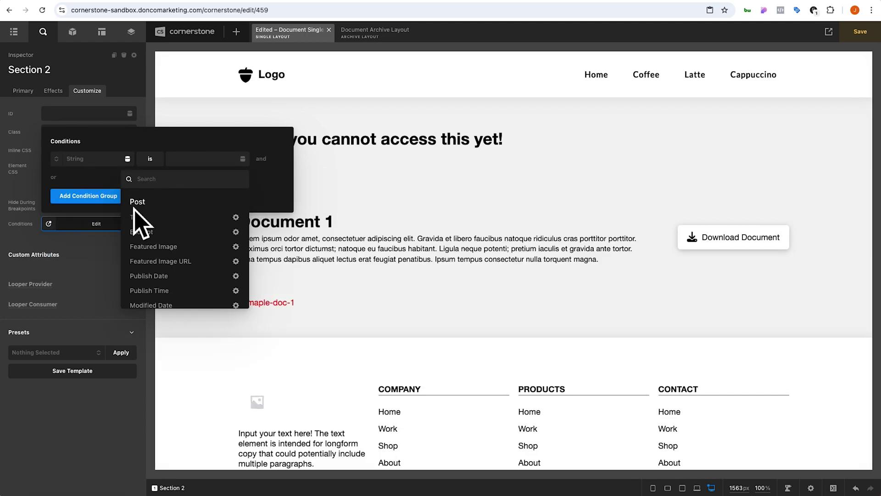
pyautogui.write('cookie')
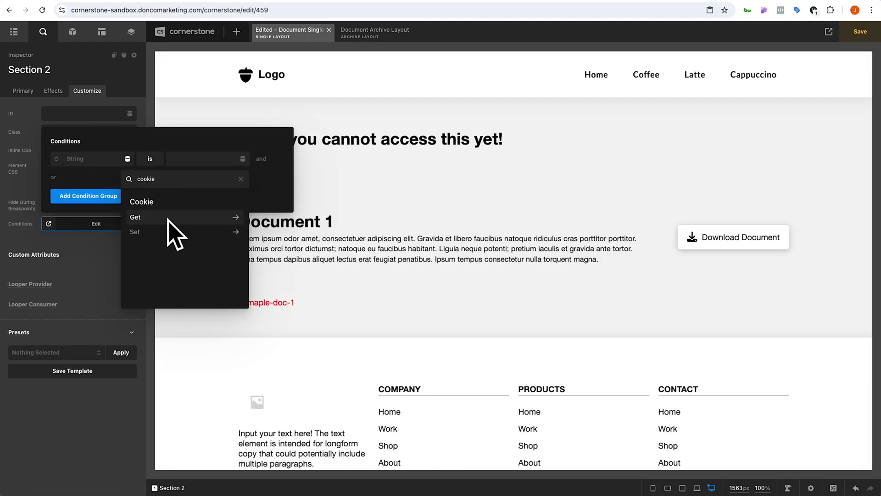
pyautogui.click(176, 218)
pyautogui.click(188, 218)
pyautogui.press('super+v')
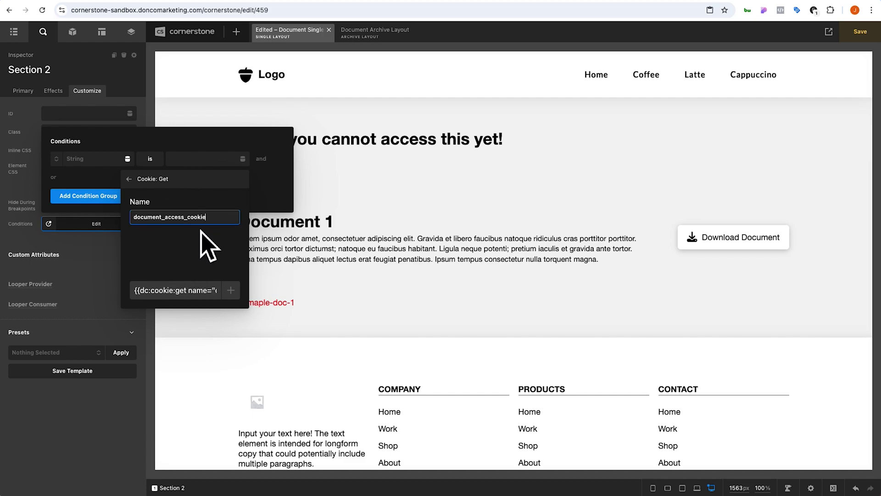
pyautogui.click(231, 290)
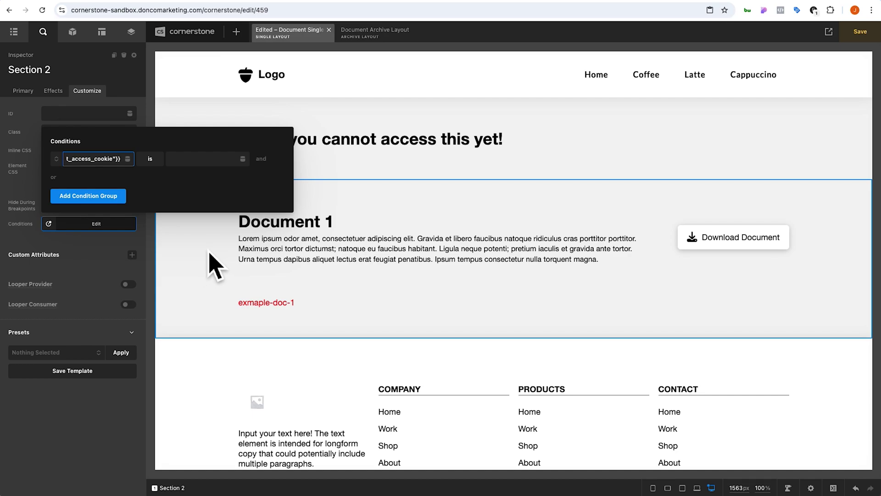
pyautogui.click(92, 159)
pyautogui.click(183, 160)
pyautogui.write('active')
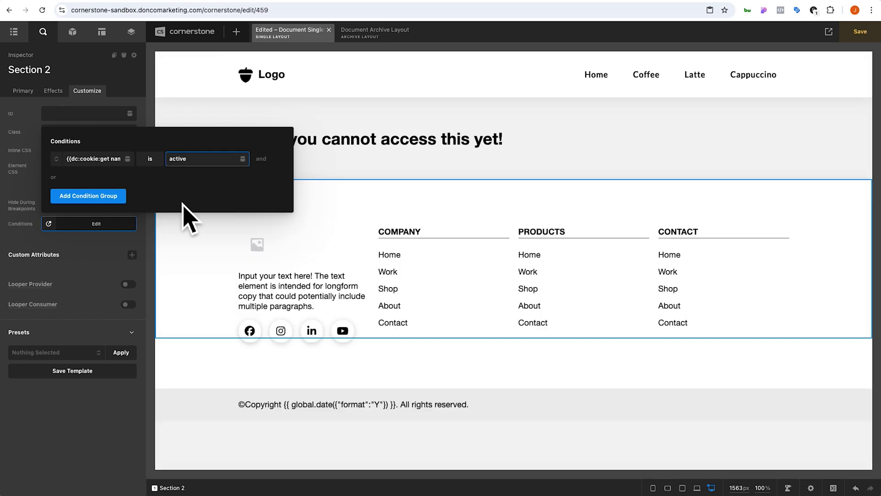
pyautogui.click(38, 244)
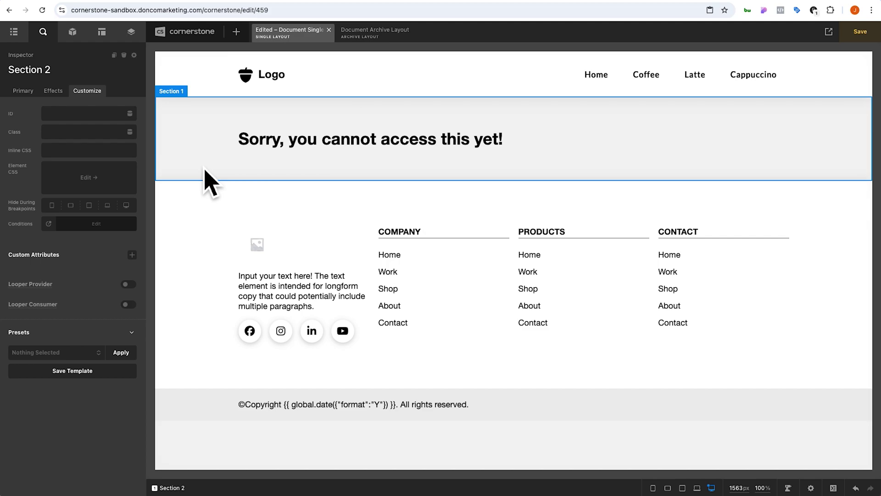
# Step: Toggle the Ignore element conditions preview on and off, then save the layout
pyautogui.moveTo(829, 32)
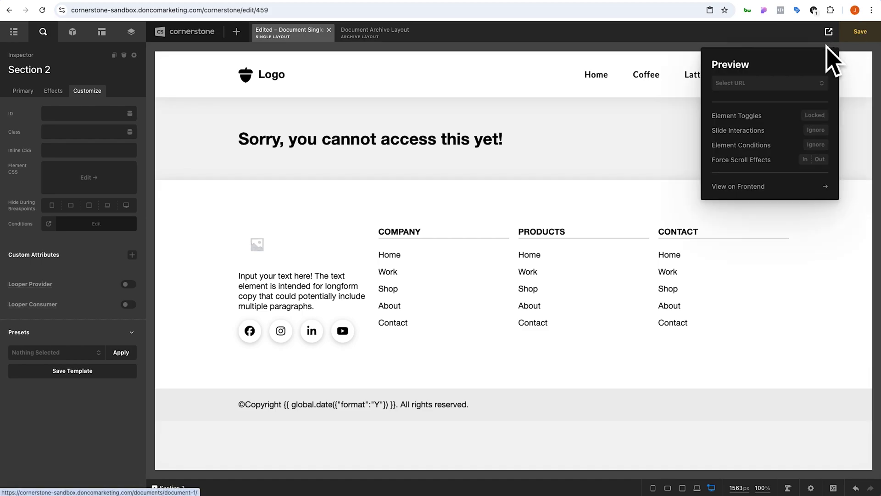
pyautogui.click(816, 145)
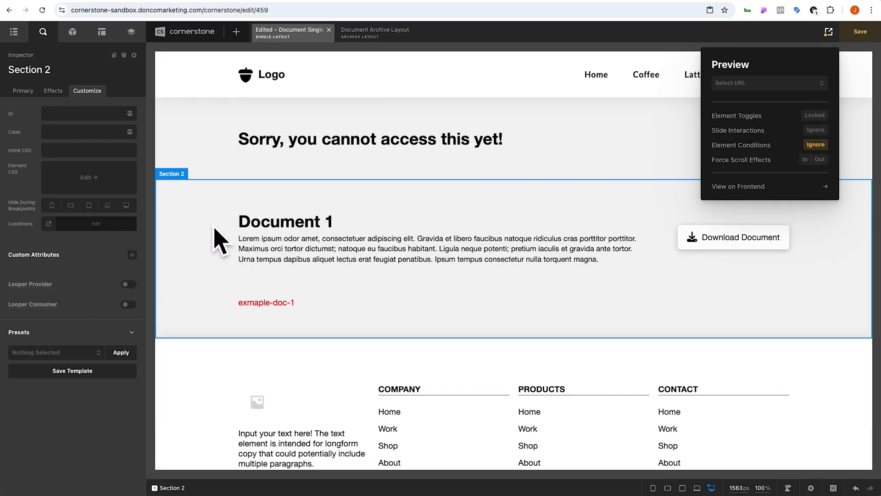
pyautogui.click(816, 144)
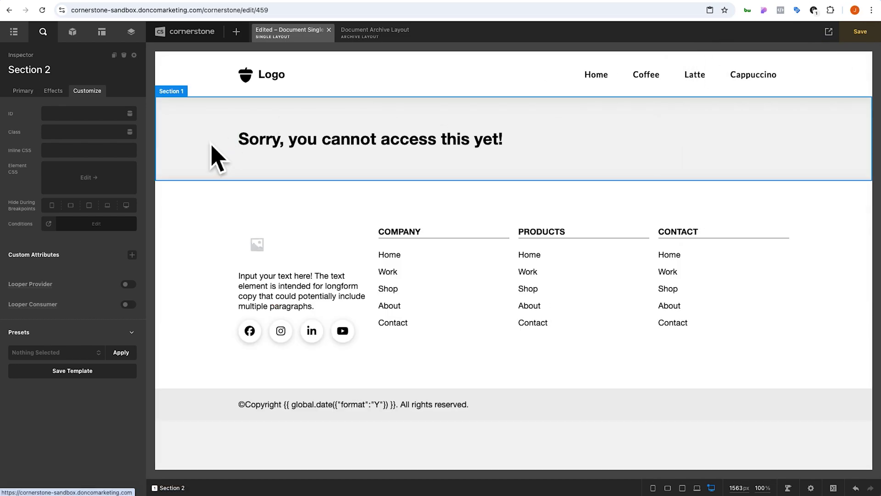
pyautogui.click(222, 157)
pyautogui.press('super+s')
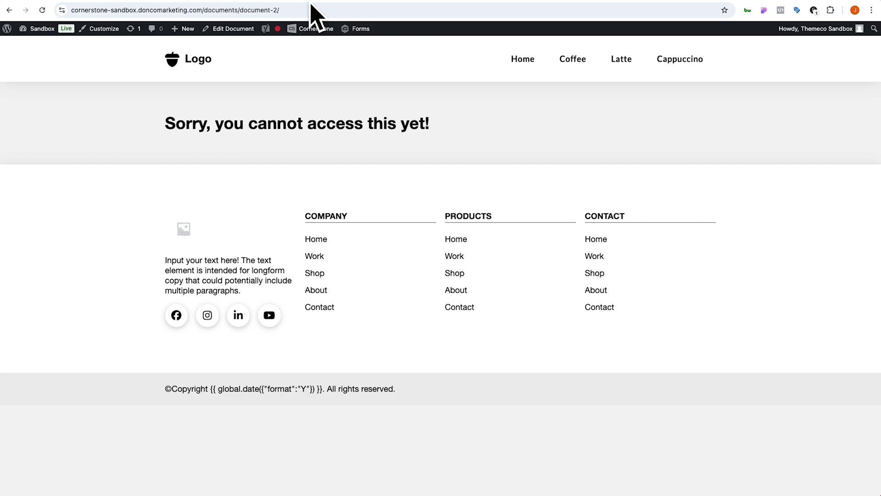
# Step: Create a new blank page titled 'Document Access Page'
pyautogui.click(316, 28)
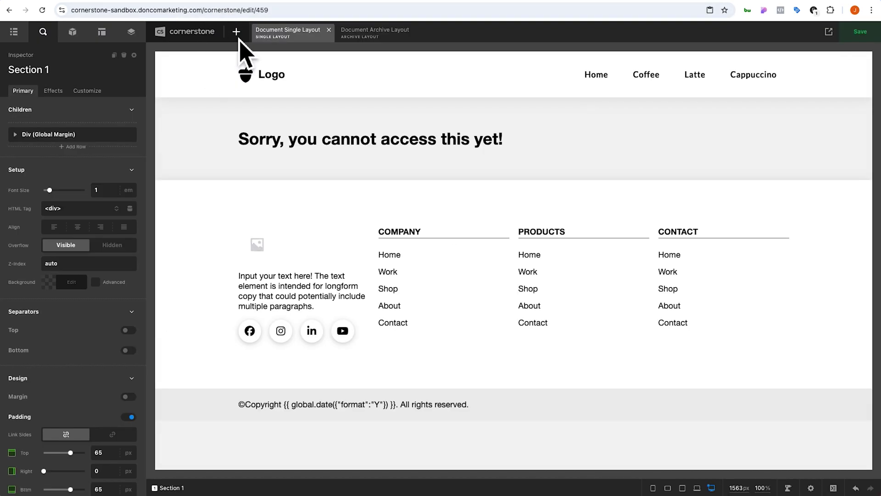
pyautogui.click(236, 32)
pyautogui.click(184, 107)
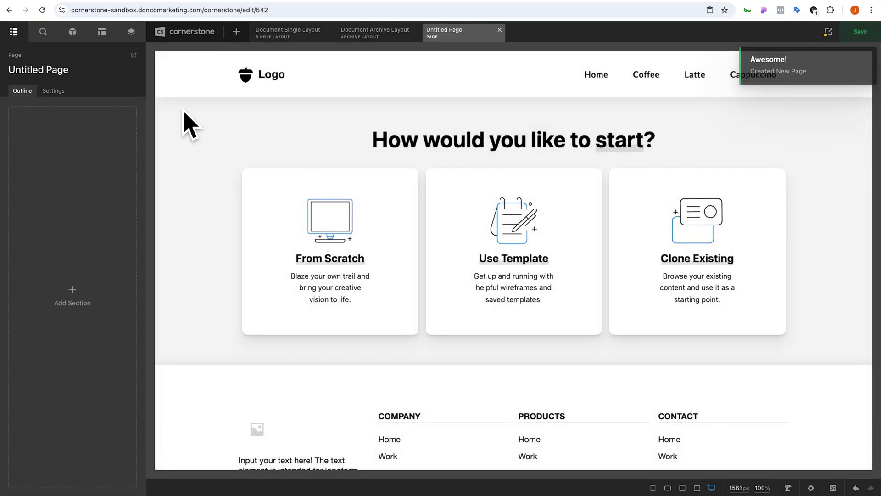
pyautogui.tripleClick(38, 73)
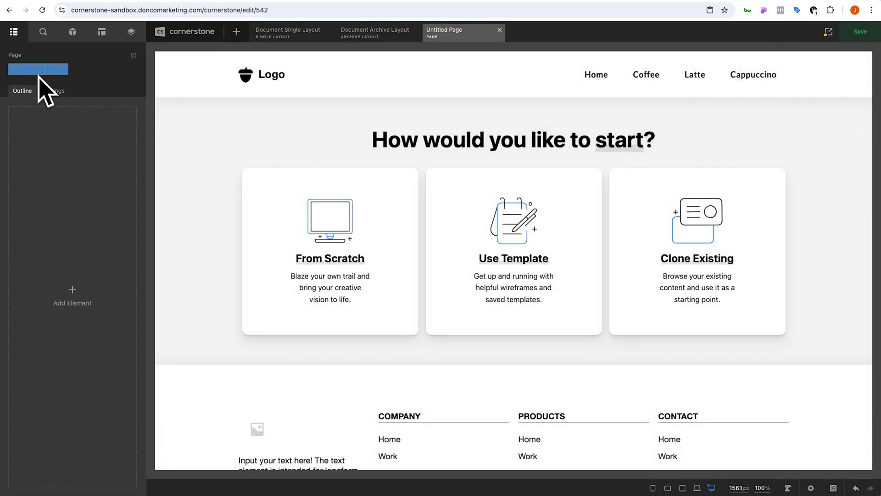
pyautogui.write('Document Access Page')
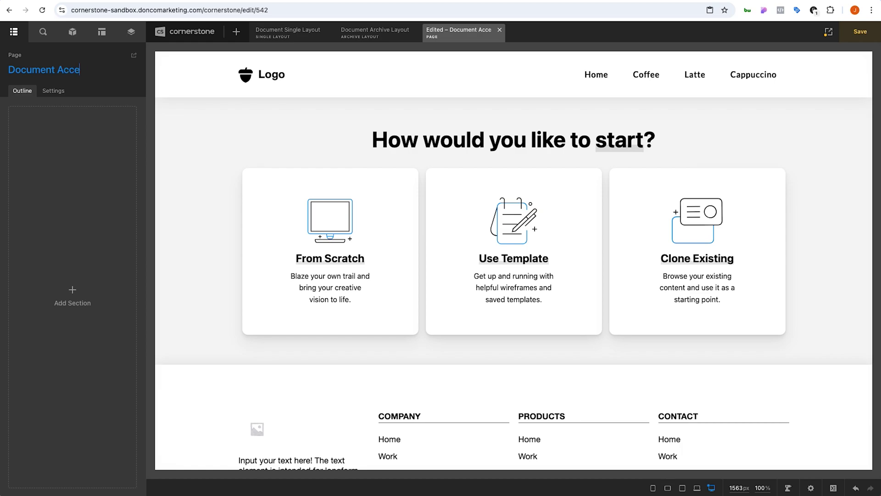
# Step: Set the page status to Publish and start it from scratch
pyautogui.click(54, 91)
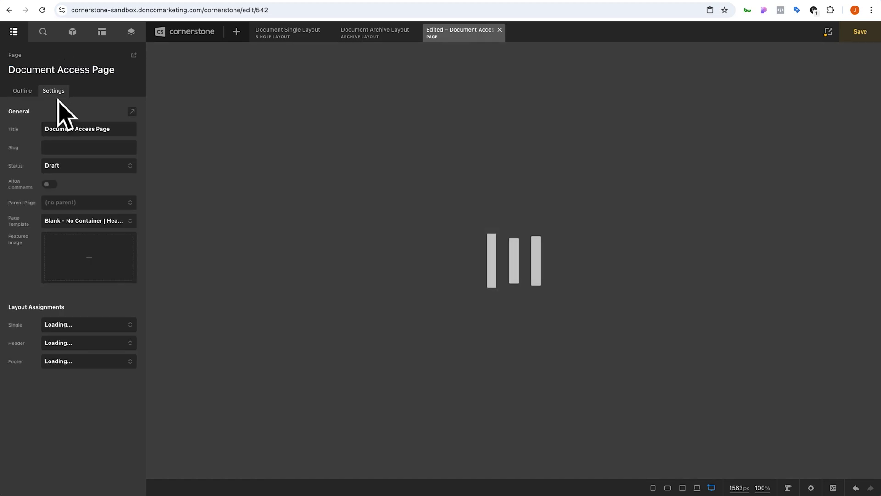
pyautogui.click(66, 166)
pyautogui.click(58, 156)
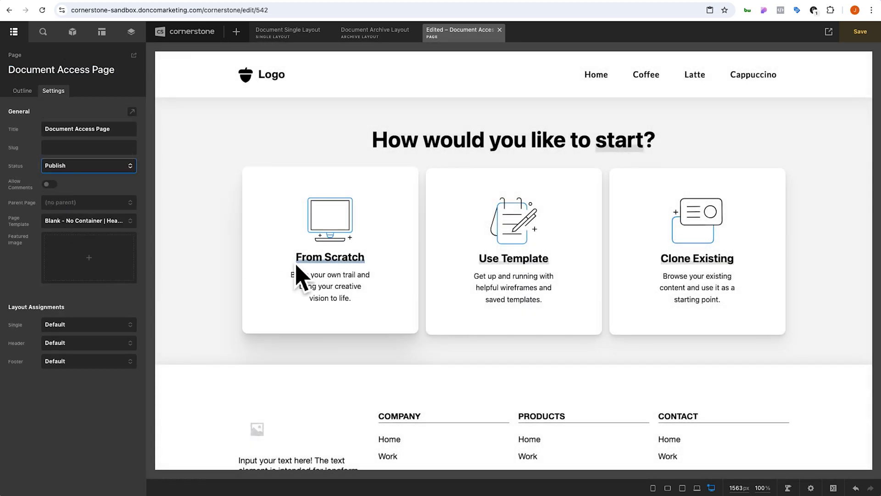
pyautogui.click(296, 262)
# Step: Add a Global Margin Div to the section and place a Headline inside it
pyautogui.click(266, 257)
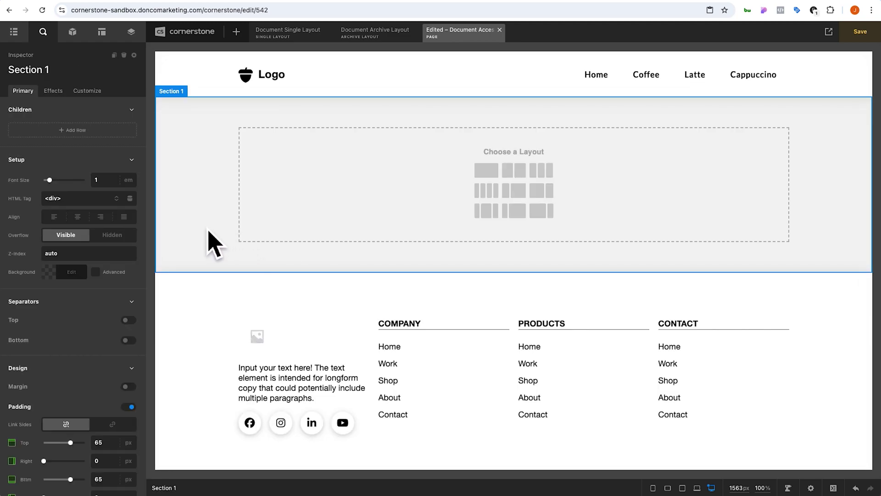
pyautogui.click(87, 130)
pyautogui.click(131, 208)
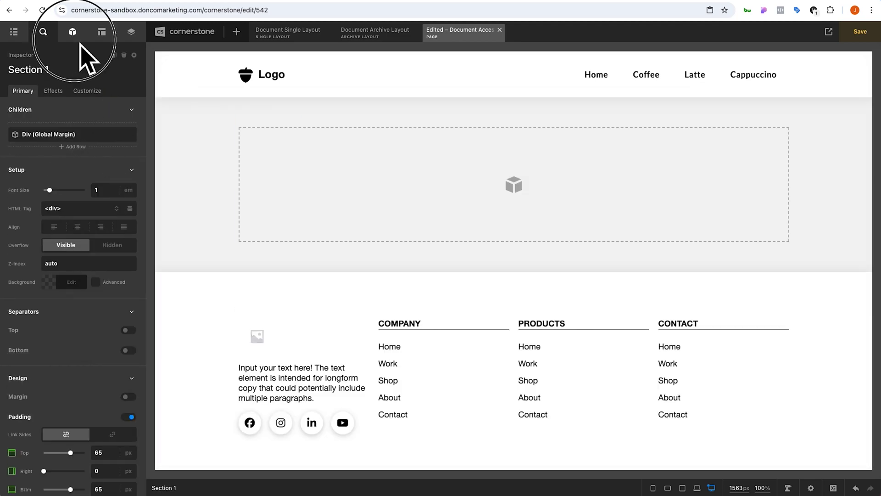
pyautogui.click(78, 39)
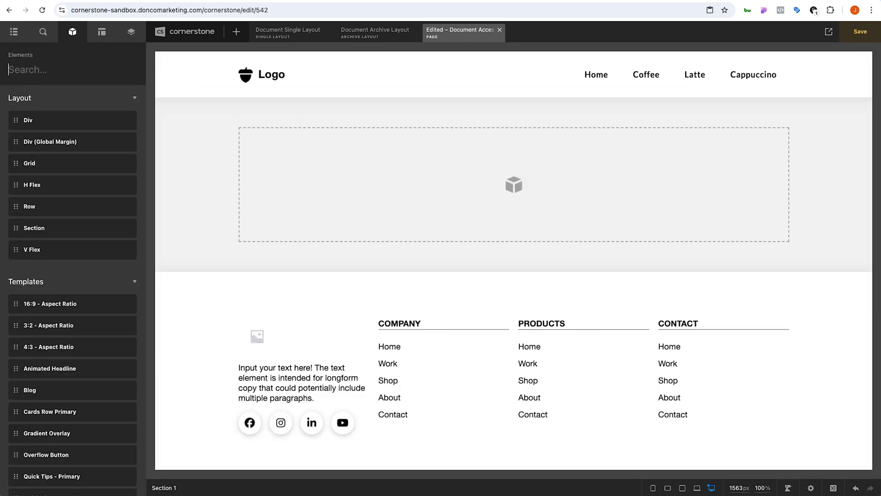
pyautogui.write('head')
pyautogui.moveTo(69, 120); pyautogui.dragTo(291, 189)
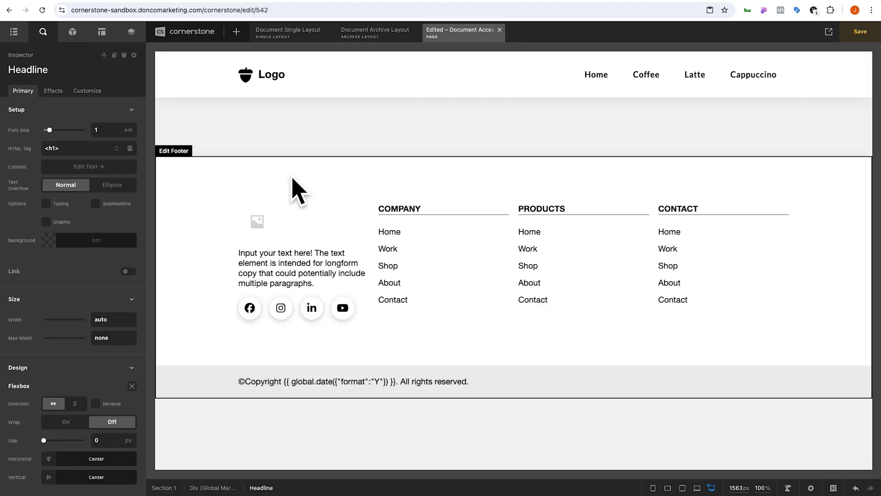
# Step: Set the headline text to 'Congratulations! Here's your cookie!' at size 2em
pyautogui.doubleClick(252, 132)
pyautogui.write('Congr')
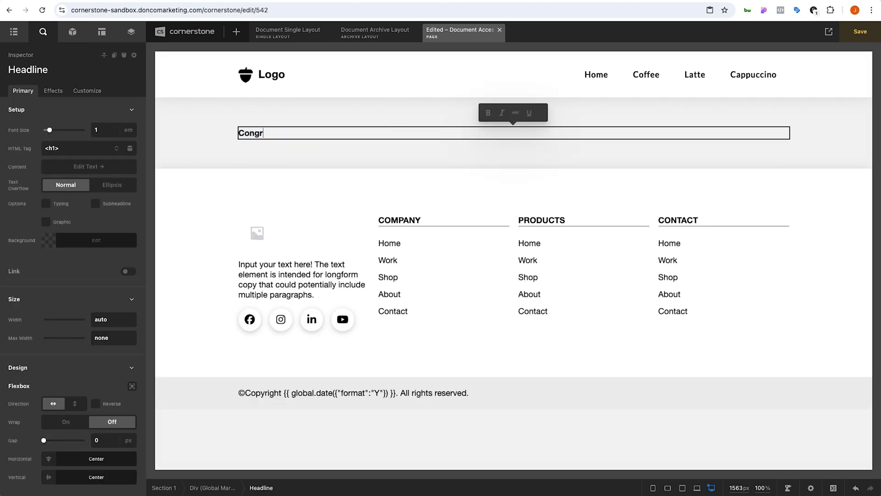
pyautogui.write("atulations! Here's your cookie!")
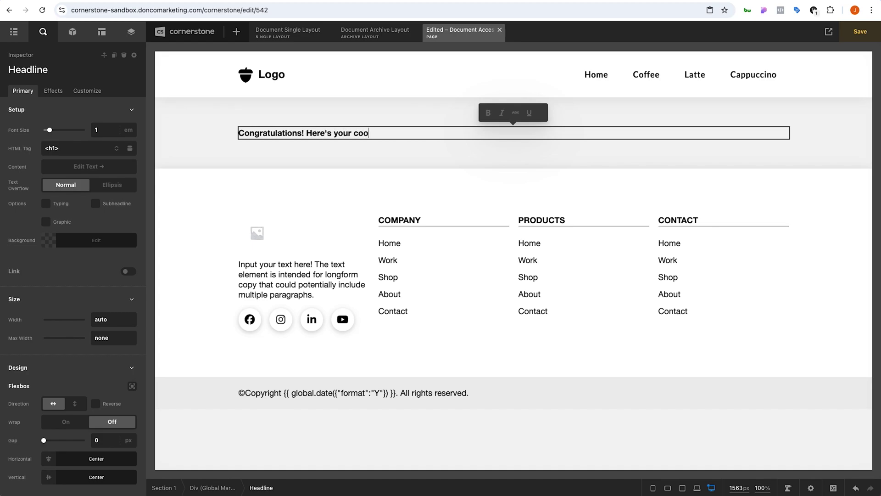
pyautogui.click(181, 160)
pyautogui.click(270, 145)
pyautogui.scroll(-10, 89, 261)
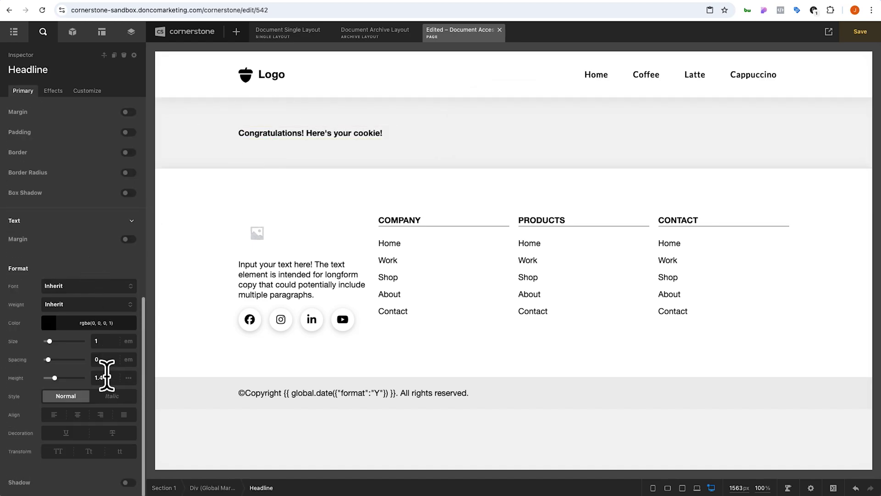
pyautogui.click(111, 342)
pyautogui.write('2')
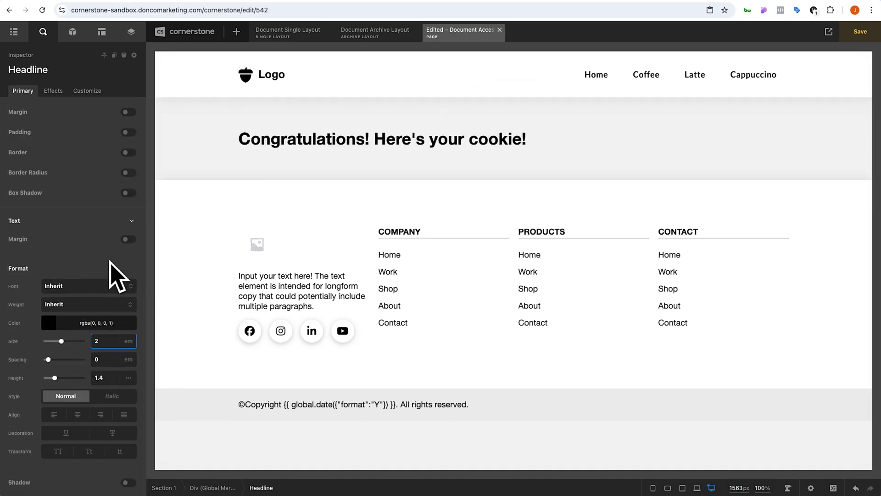
pyautogui.click(218, 179)
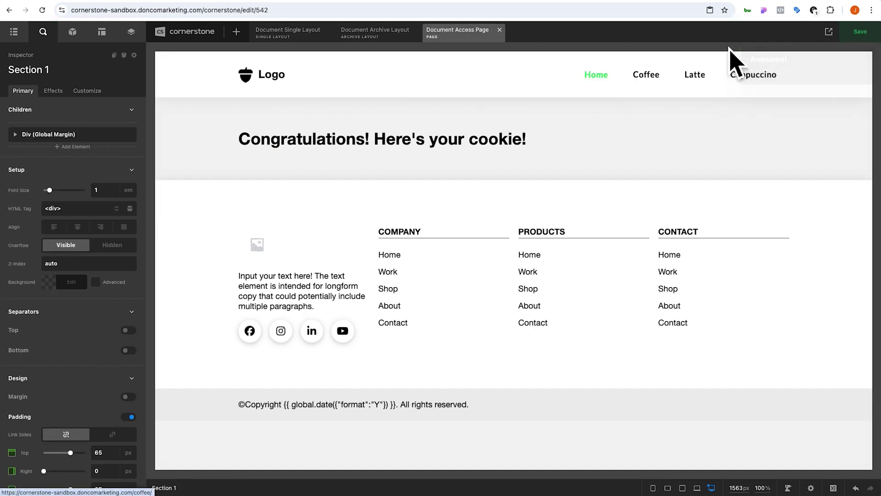
pyautogui.click(325, 4)
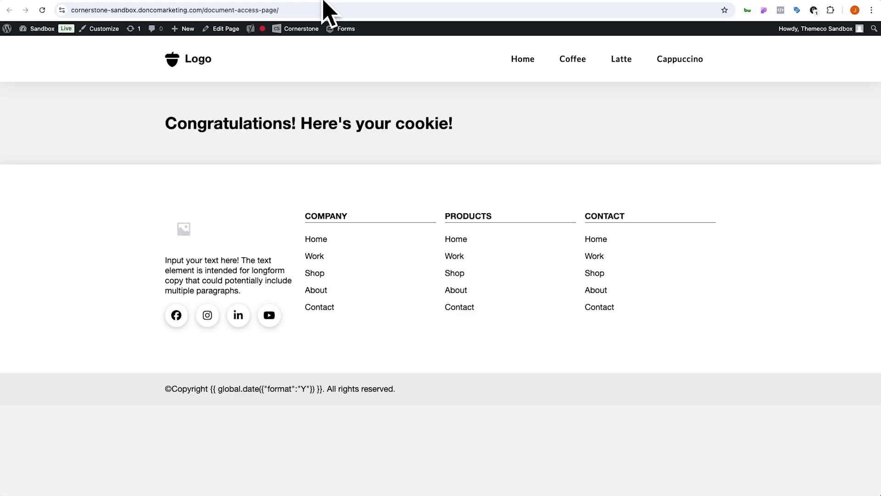
pyautogui.click(418, 2)
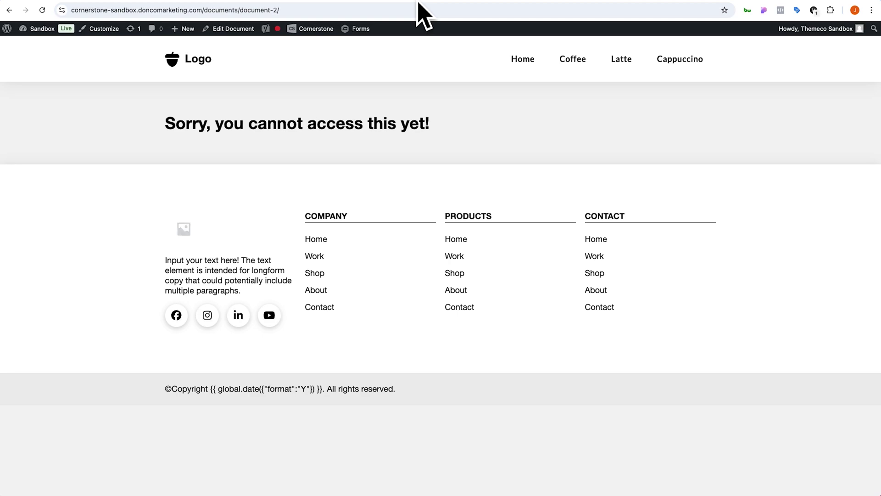
pyautogui.click(196, 3)
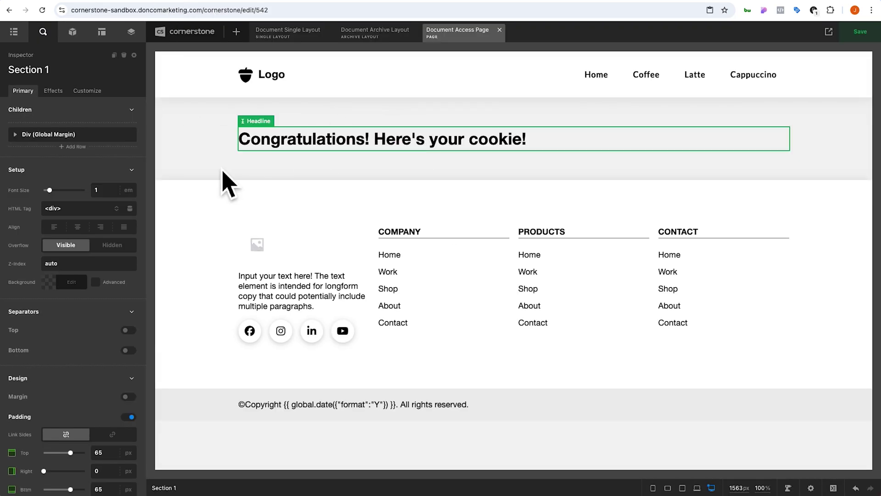
# Step: Search Elements for 'raw' and drop Raw Content below the congratulations headline
pyautogui.click(316, 146)
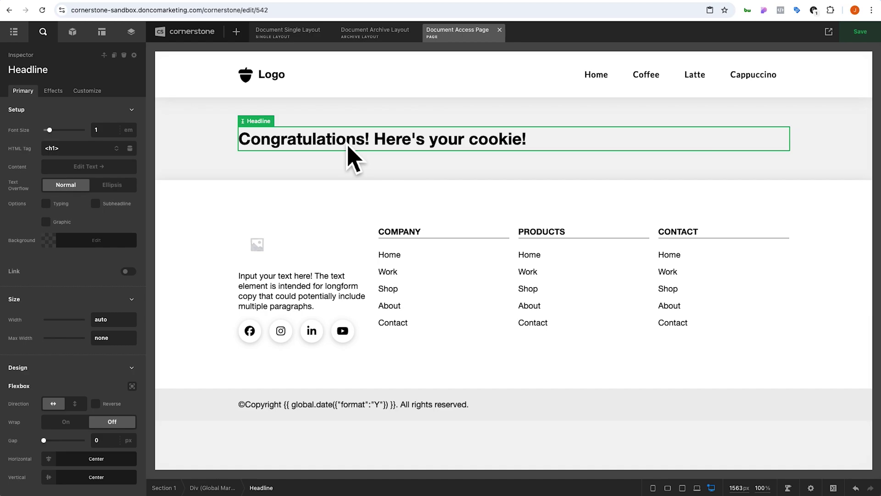
pyautogui.click(78, 39)
pyautogui.write('raw')
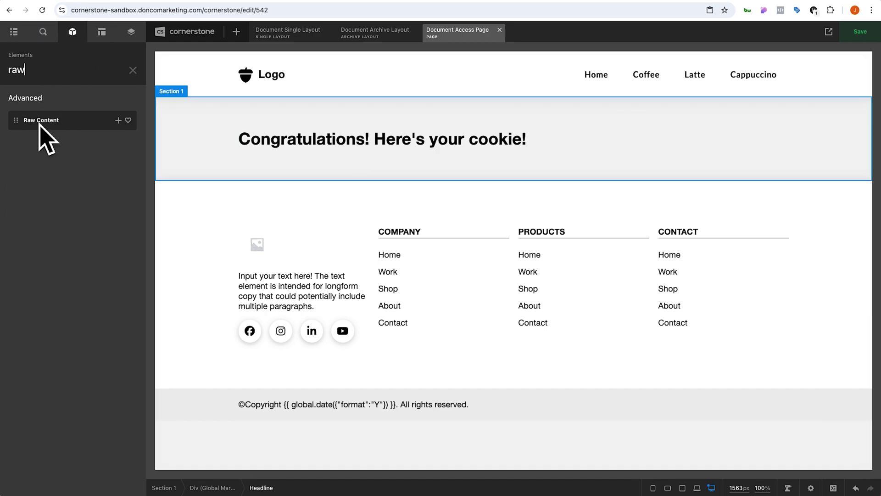
pyautogui.moveTo(40, 123); pyautogui.dragTo(290, 158)
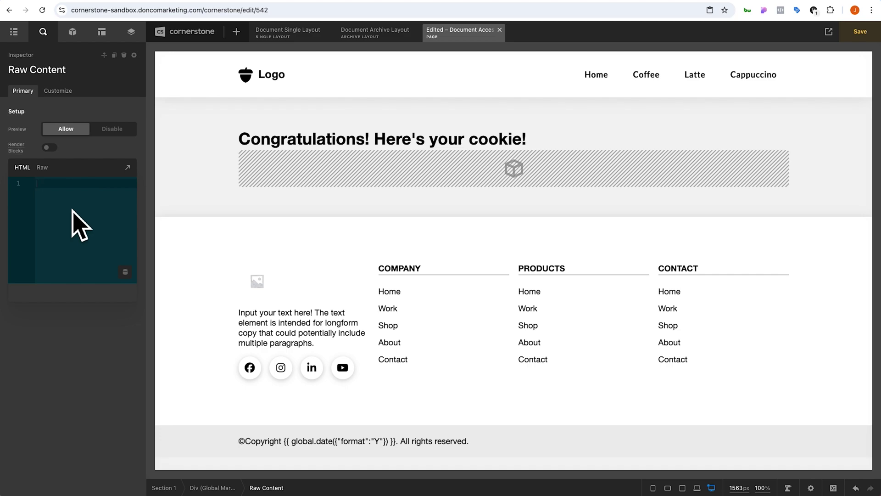
# Step: Insert a dynamic cookie tag setting document_access_cookie to 'active', expiring after 1 Month
pyautogui.click(133, 279)
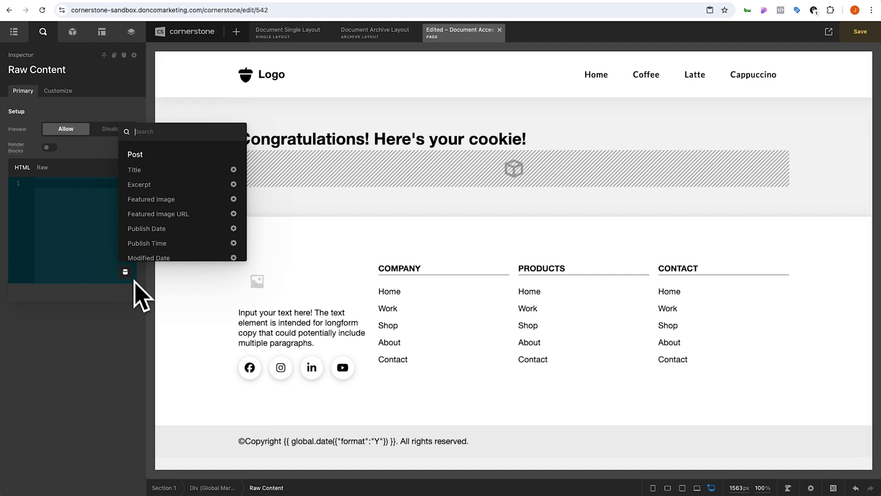
pyautogui.write('cookie')
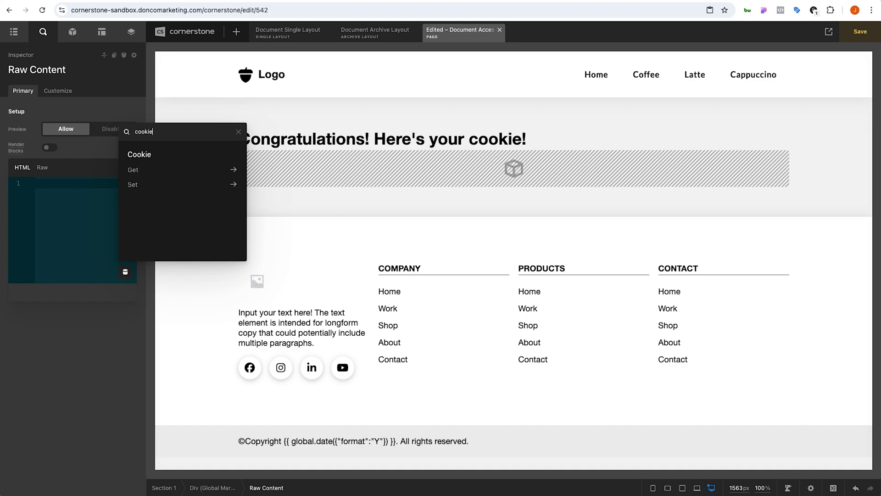
pyautogui.click(164, 188)
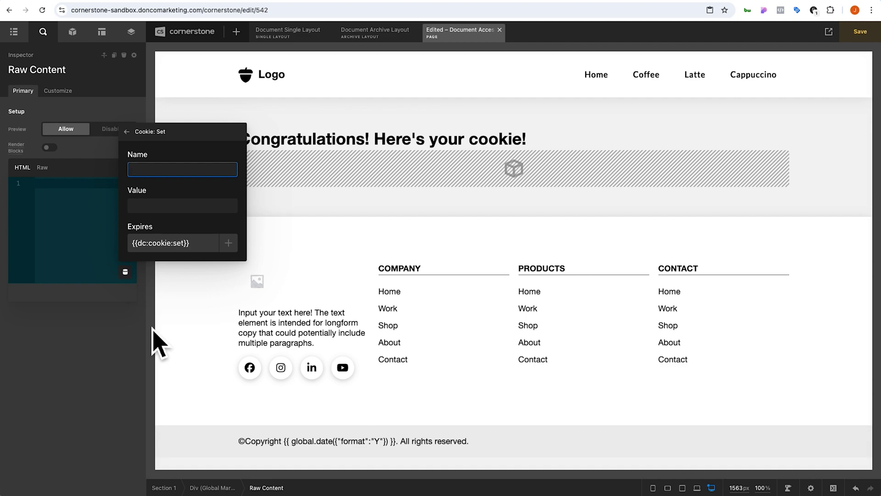
pyautogui.write('document_access_cookie')
pyautogui.press('Tab')
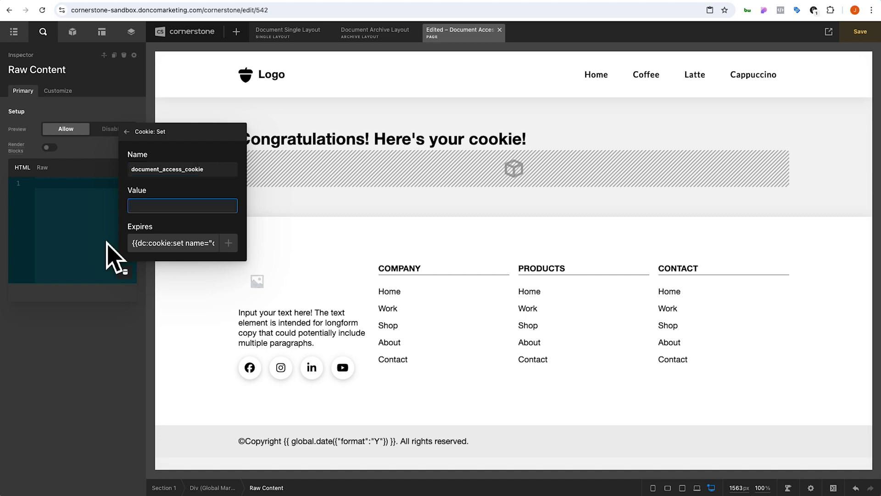
pyautogui.write('active')
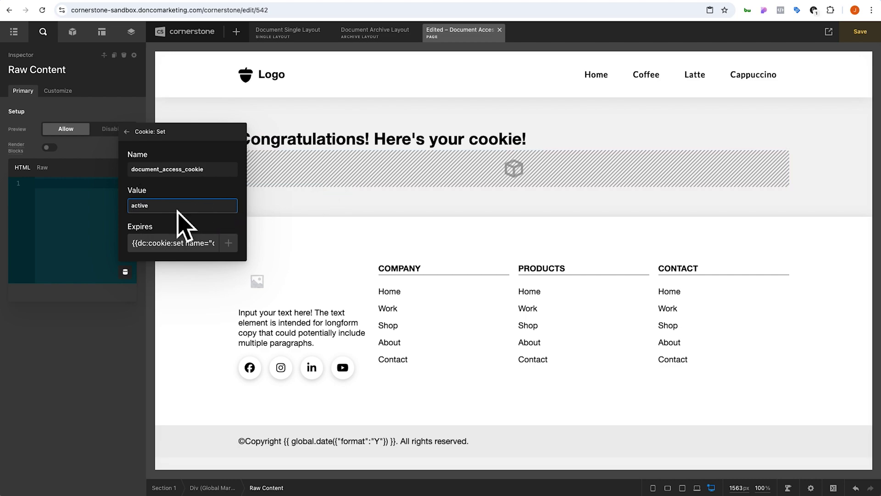
pyautogui.scroll(-3, 178, 225)
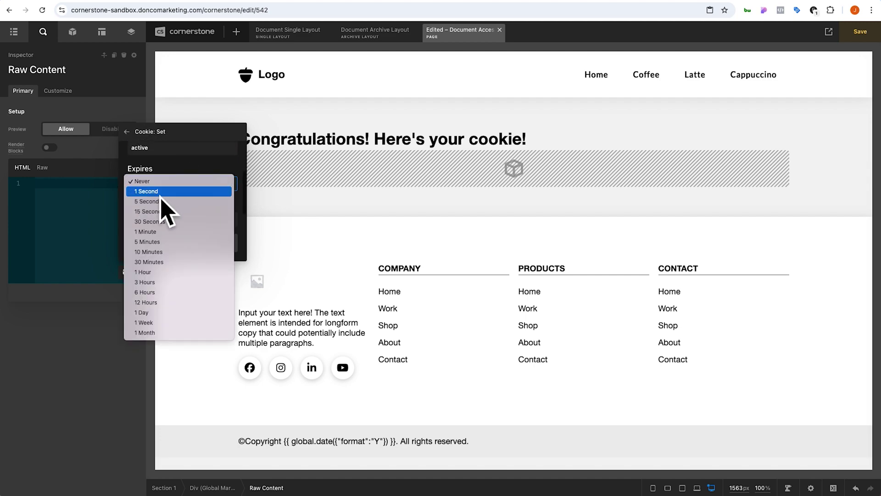
pyautogui.click(153, 331)
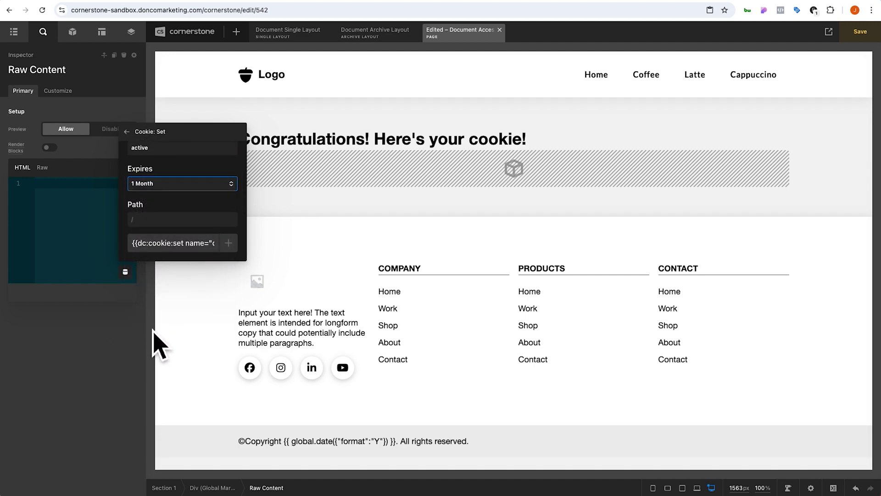
pyautogui.click(189, 212)
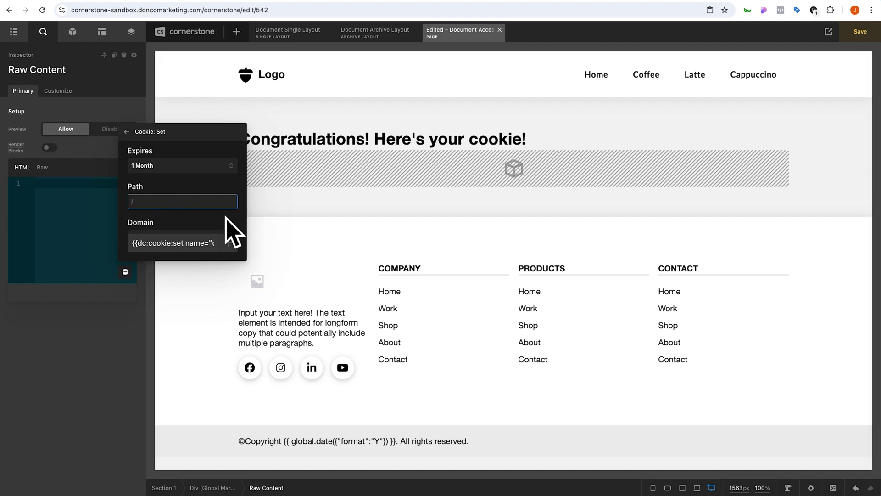
pyautogui.click(172, 214)
pyautogui.click(171, 214)
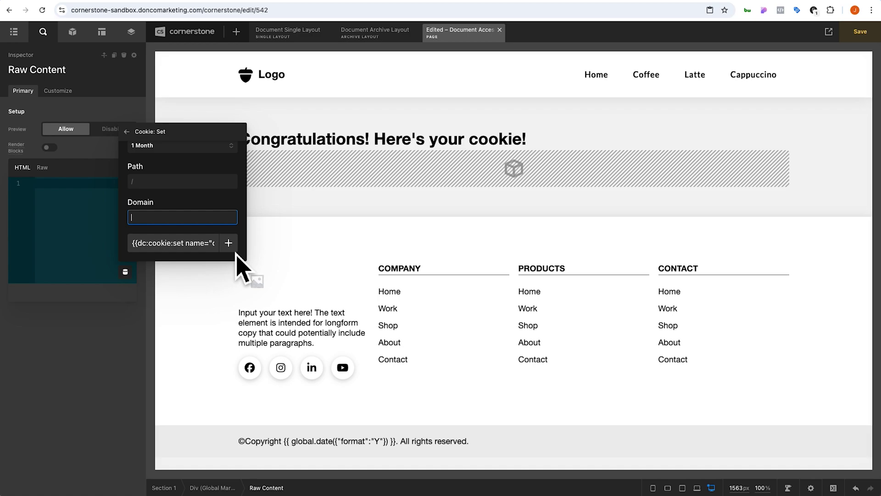
pyautogui.click(230, 243)
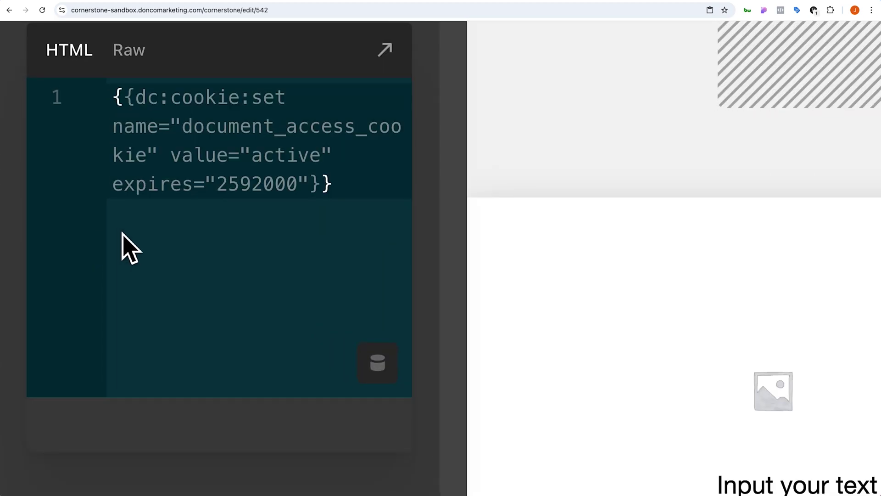
# Step: Highlight the opening of the inserted cookie tag and its cookie name
pyautogui.moveTo(118, 186); pyautogui.dragTo(296, 193)
pyautogui.doubleClick(188, 204)
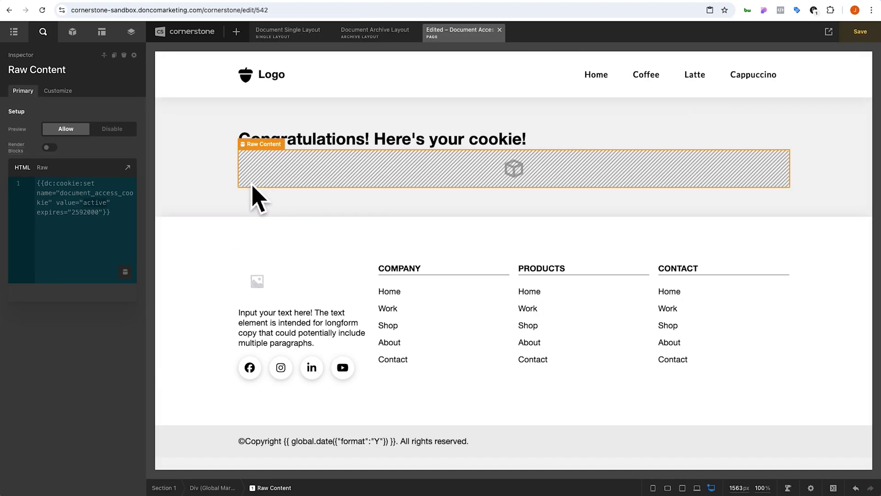
pyautogui.click(209, 192)
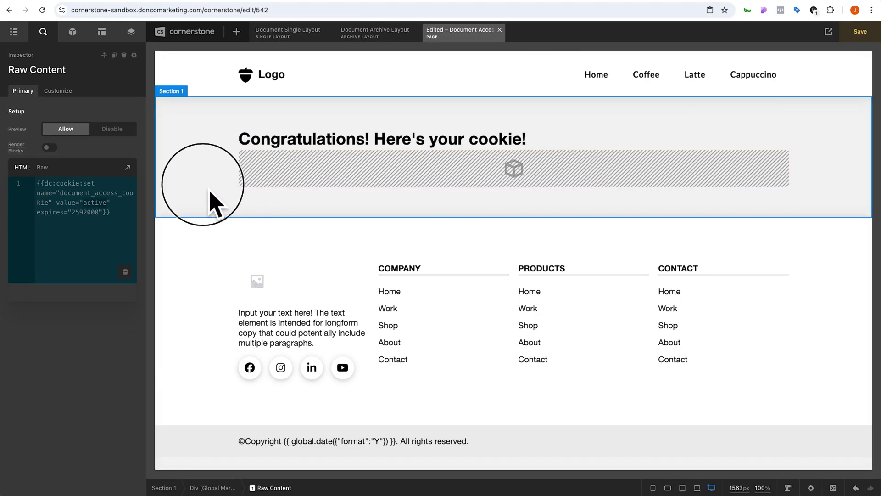
# Step: Save the page and load the live Document Access Page in the browser
pyautogui.press('super+s')
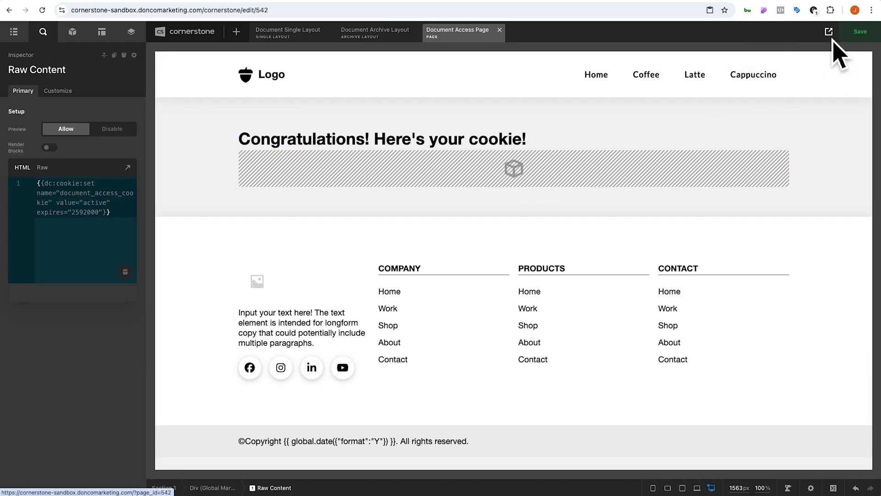
pyautogui.click(335, 10)
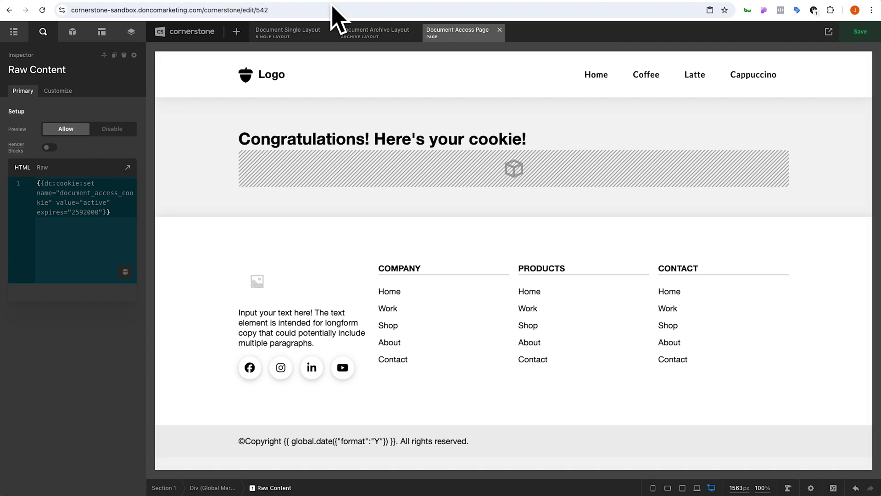
pyautogui.write('cornerstone-sandbox.doncomarketing.com/document-access-page/')
pyautogui.press('Return')
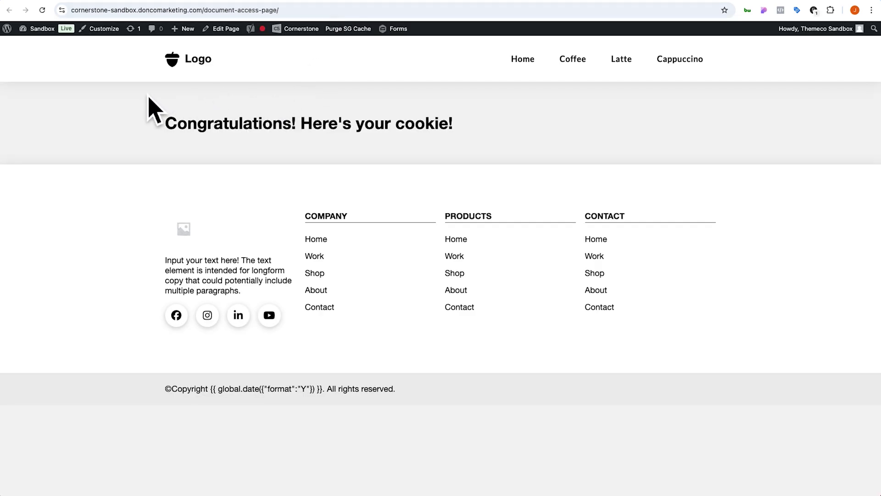
# Step: In DevTools Application cookies for the site, delete the document_access_cookie entry
pyautogui.rightClick(123, 95)
pyautogui.click(171, 244)
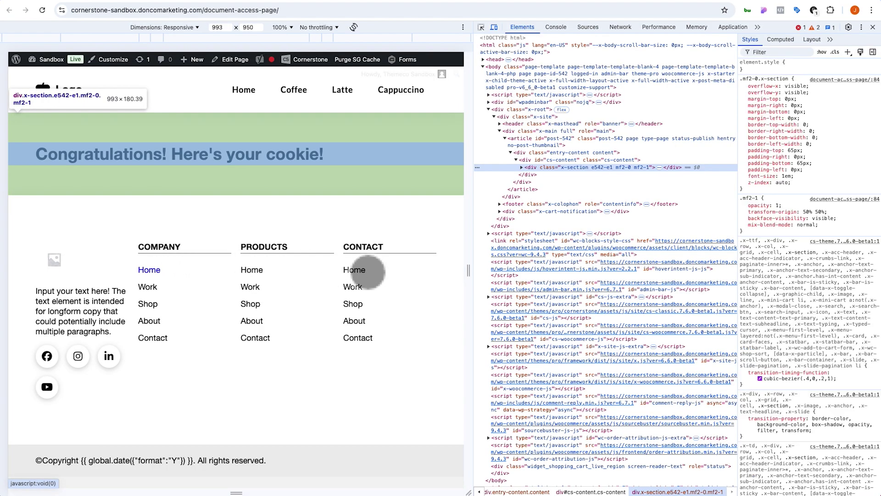
pyautogui.click(736, 27)
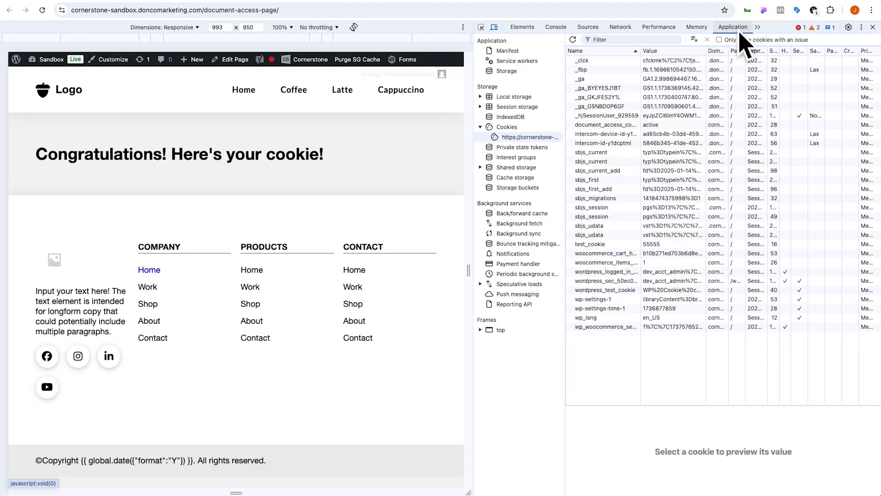
pyautogui.click(513, 130)
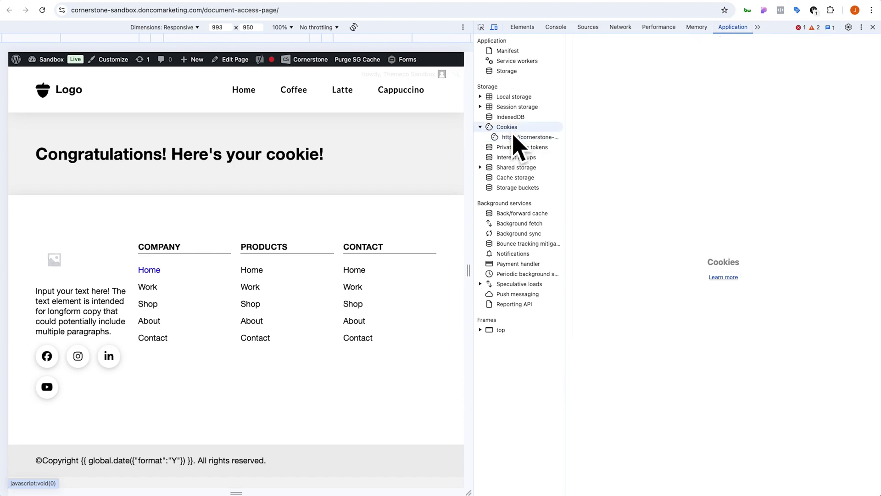
pyautogui.click(525, 138)
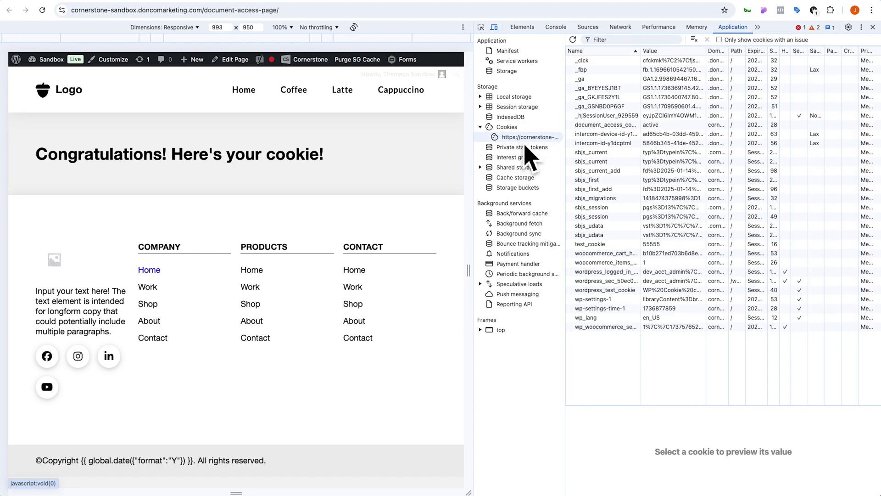
pyautogui.moveTo(641, 124); pyautogui.dragTo(694, 65)
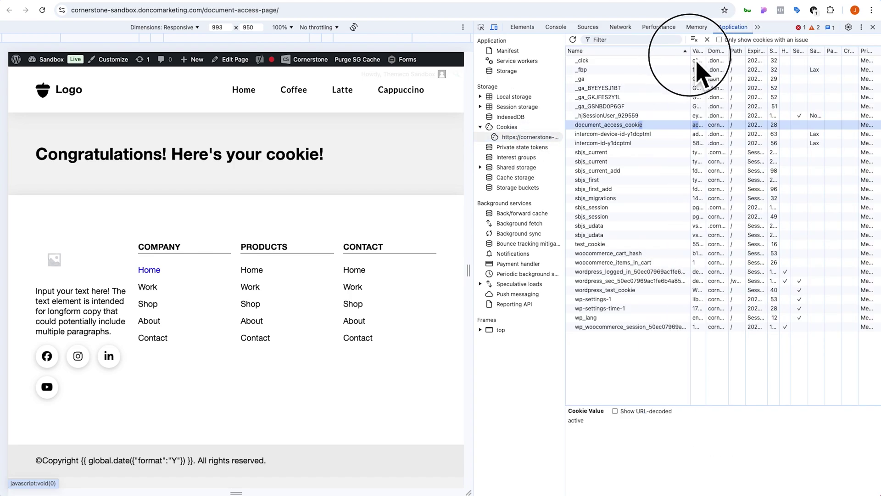
pyautogui.click(657, 124)
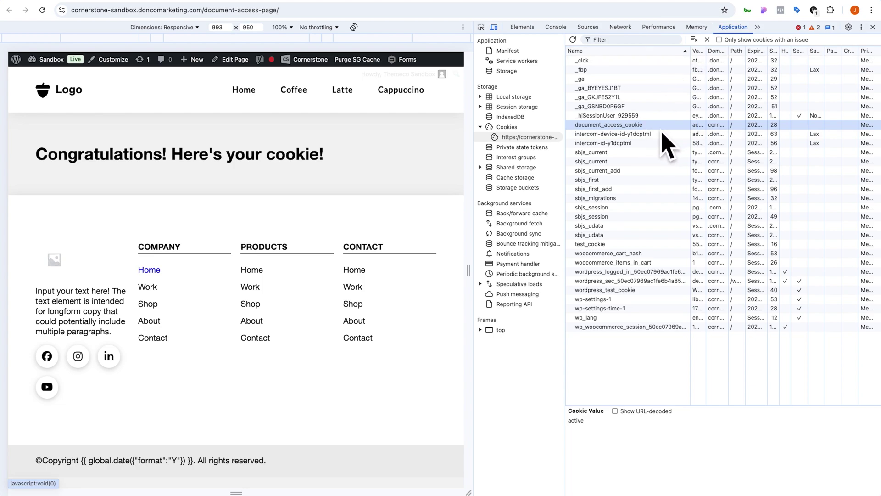
pyautogui.moveTo(707, 51); pyautogui.dragTo(749, 60)
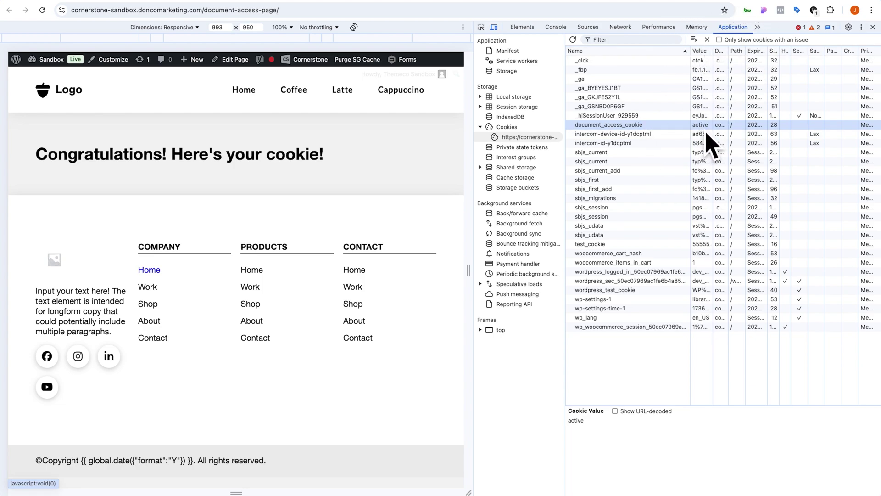
pyautogui.rightClick(672, 128)
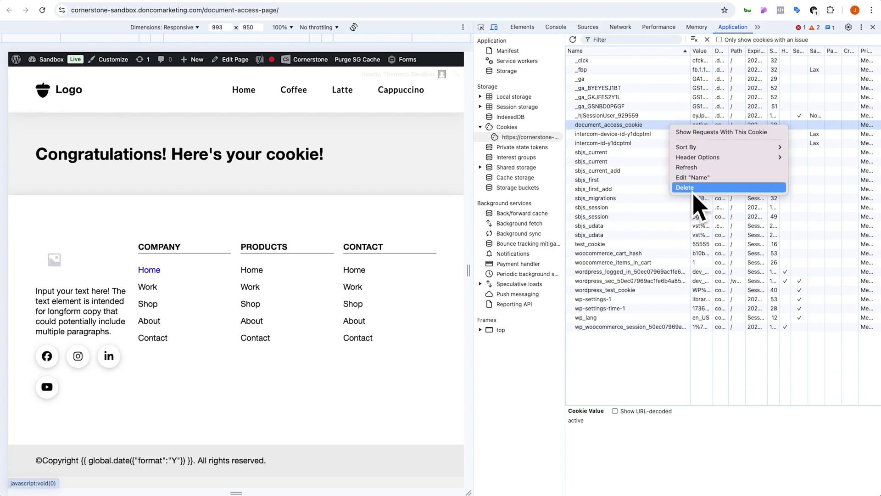
pyautogui.click(693, 192)
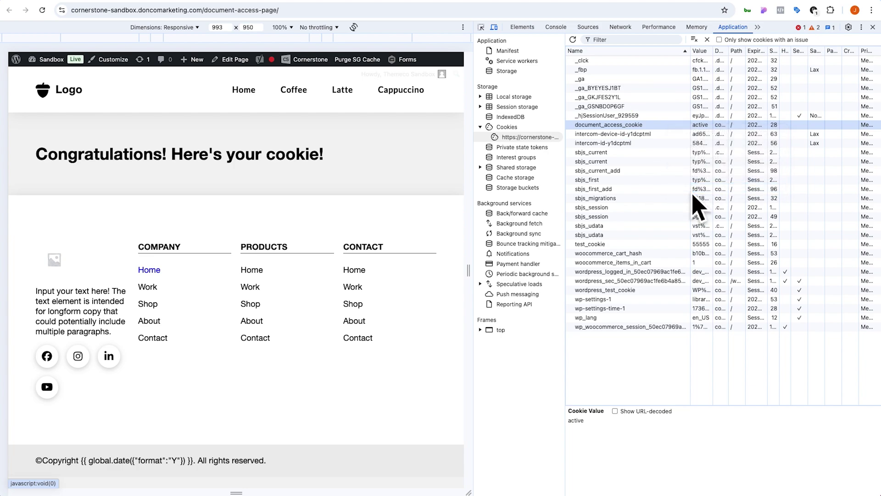
# Step: Close DevTools, go to /documents and open Document 3 to see the no-access message
pyautogui.click(873, 27)
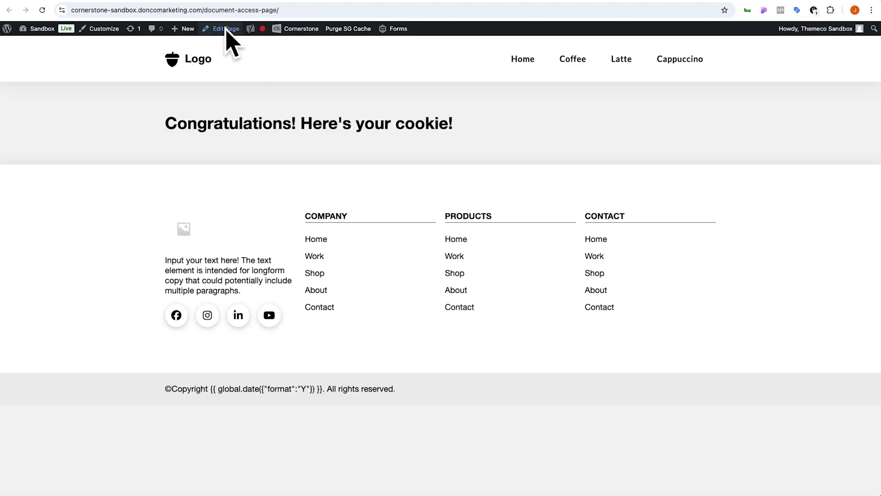
pyautogui.moveTo(225, 10); pyautogui.dragTo(290, 27)
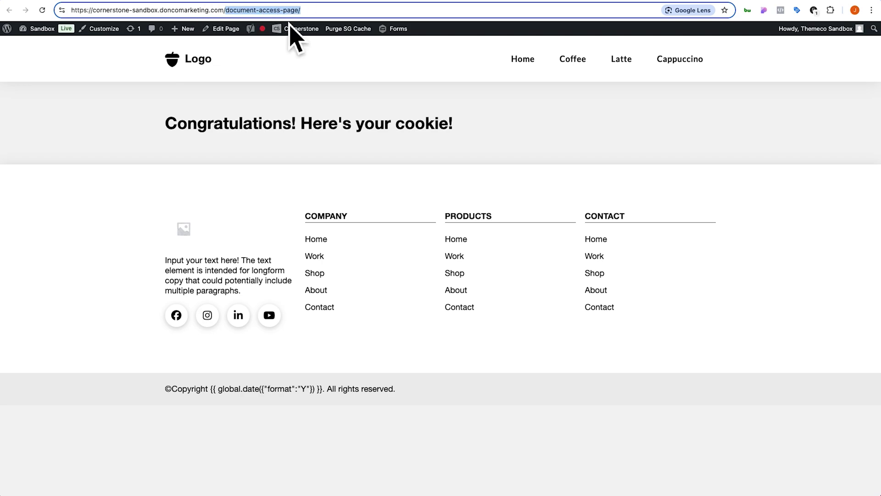
pyautogui.write('documents')
pyautogui.press('Return')
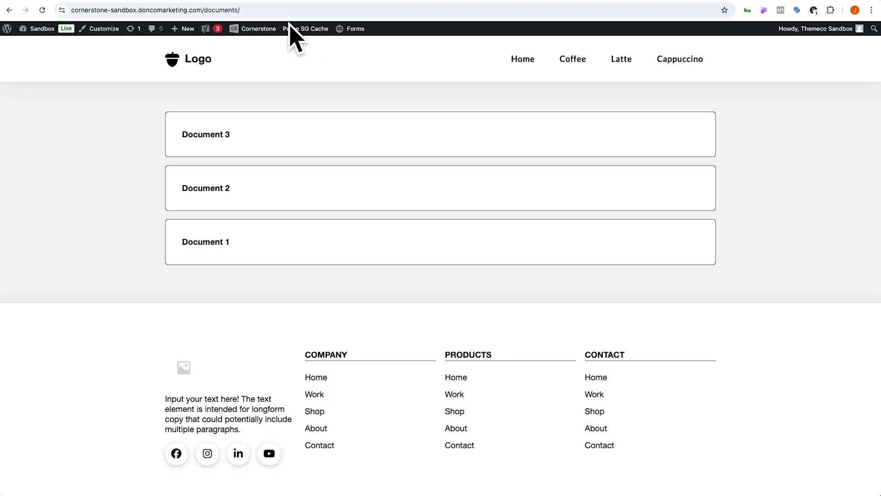
pyautogui.click(261, 134)
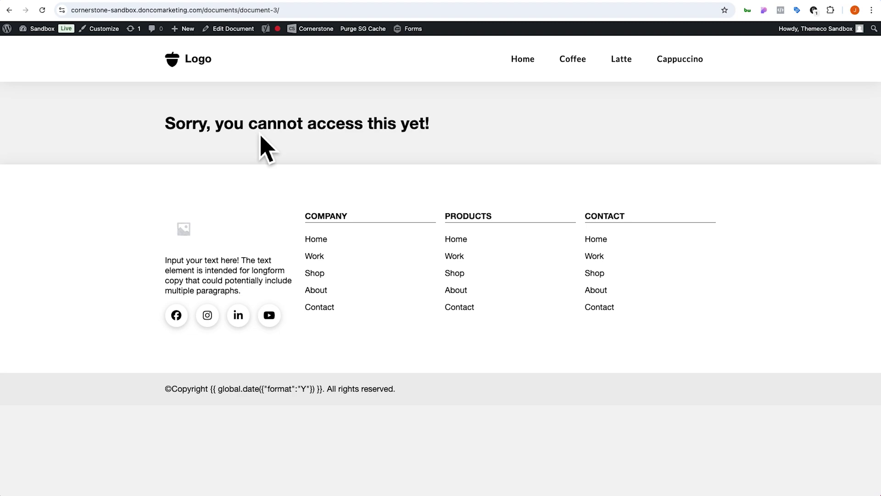
# Step: Add Documents to Speed Optimizer's Exclude Post Types from Caching list and confirm
pyautogui.press('super+bracketleft')
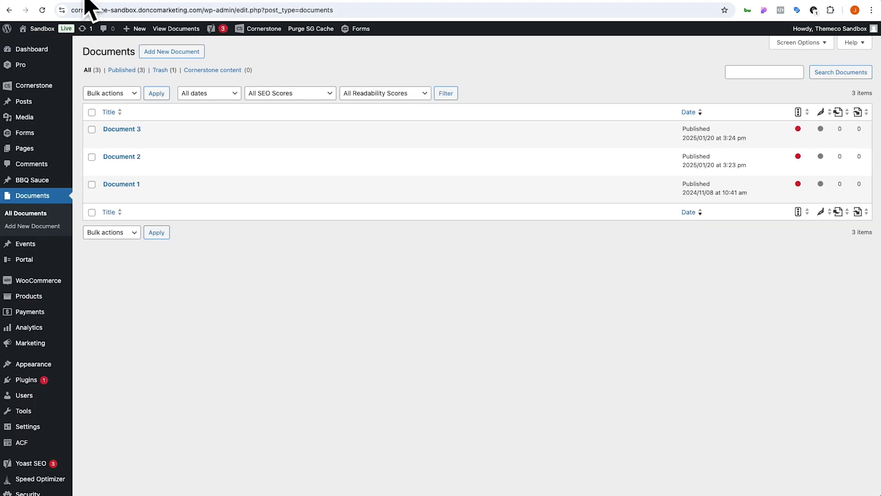
pyautogui.scroll(-2, 49, 374)
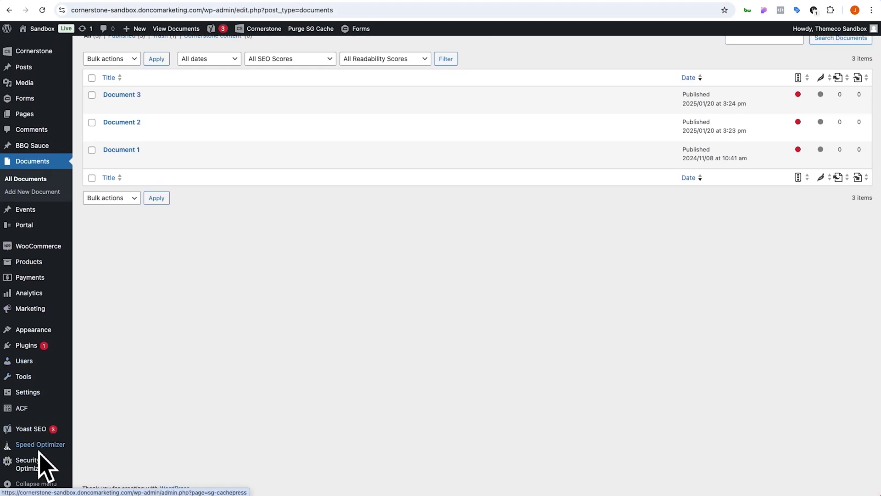
pyautogui.click(39, 450)
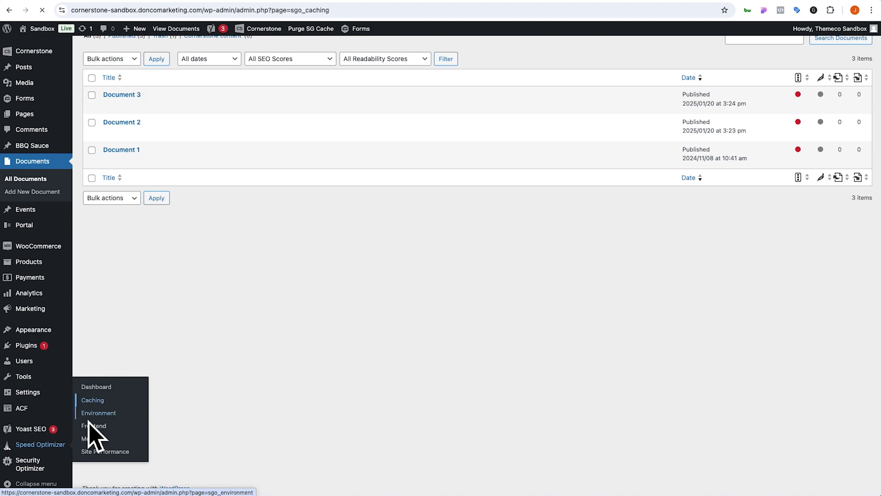
pyautogui.scroll(-6, 315, 321)
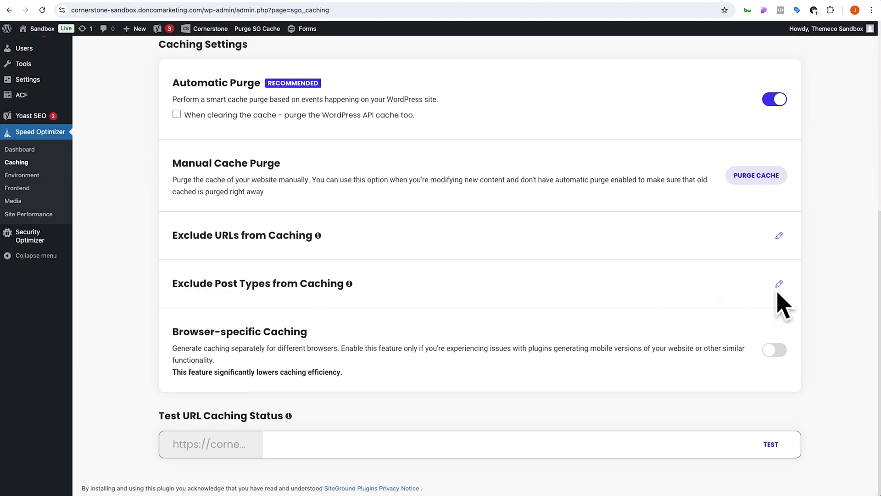
pyautogui.click(778, 285)
pyautogui.click(487, 287)
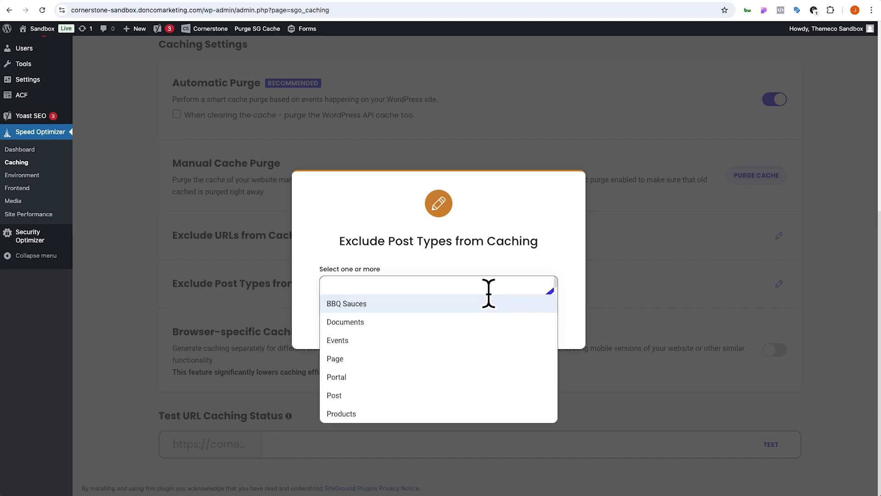
pyautogui.click(345, 325)
pyautogui.click(553, 336)
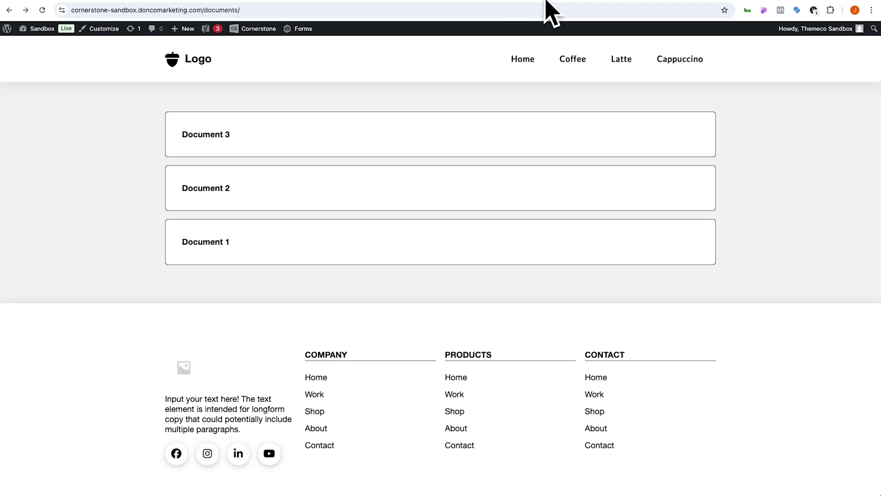
# Step: Load /document-access-page and check the document_access_cookie value in DevTools
pyautogui.click(351, 138)
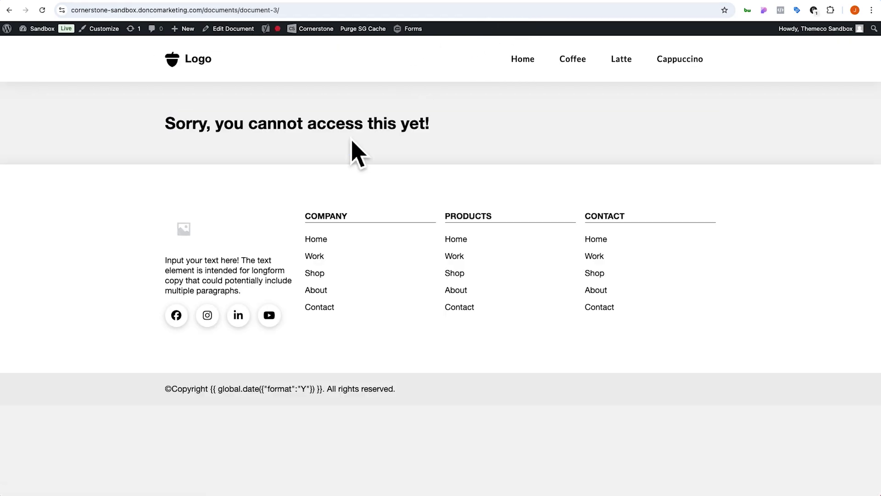
pyautogui.click(294, 11)
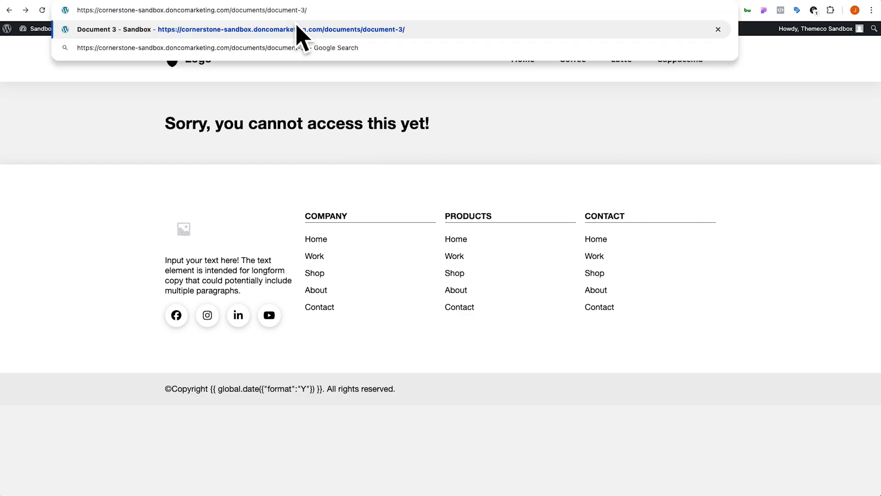
pyautogui.moveTo(231, 10); pyautogui.dragTo(327, 32)
pyautogui.write('d')
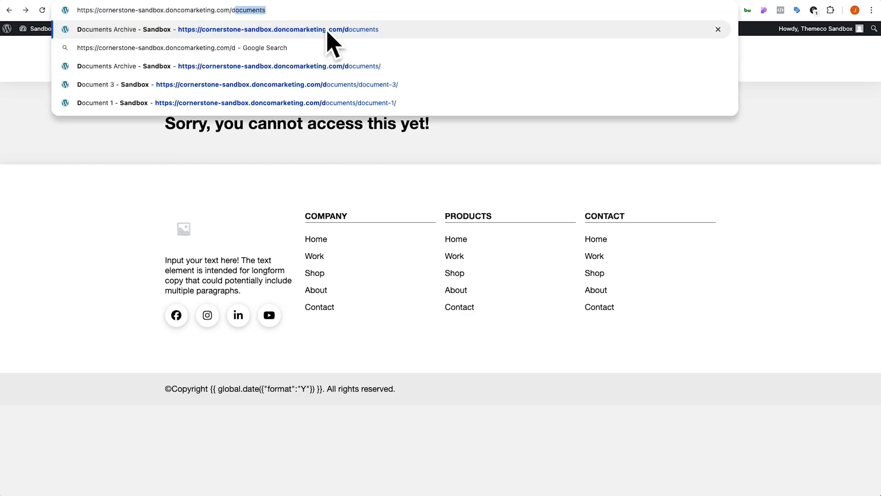
pyautogui.write('ocument-access-page')
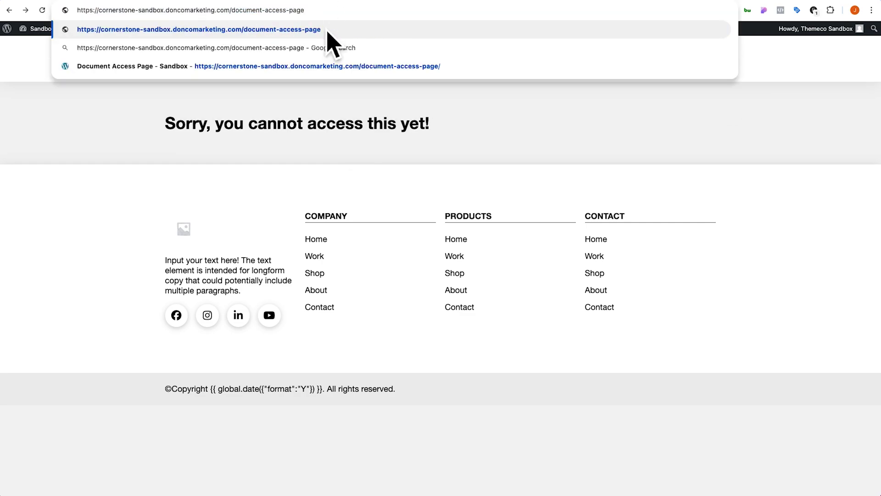
pyautogui.press('Return')
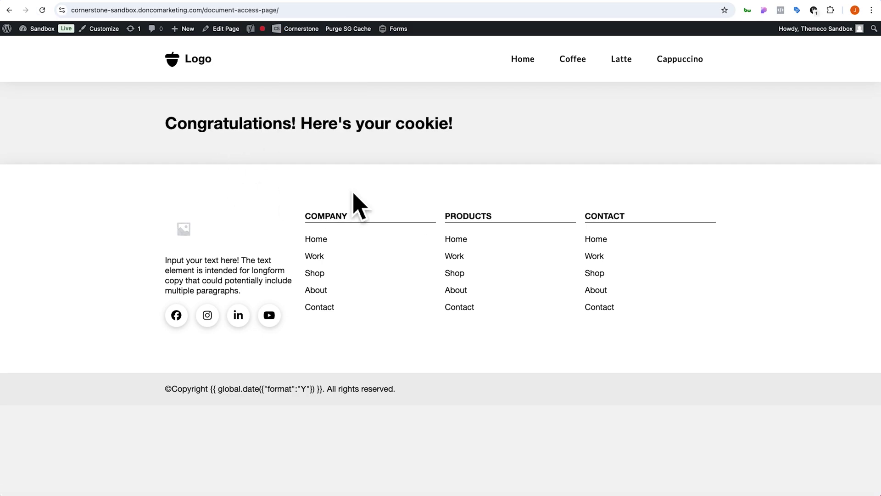
pyautogui.rightClick(510, 134)
pyautogui.click(549, 281)
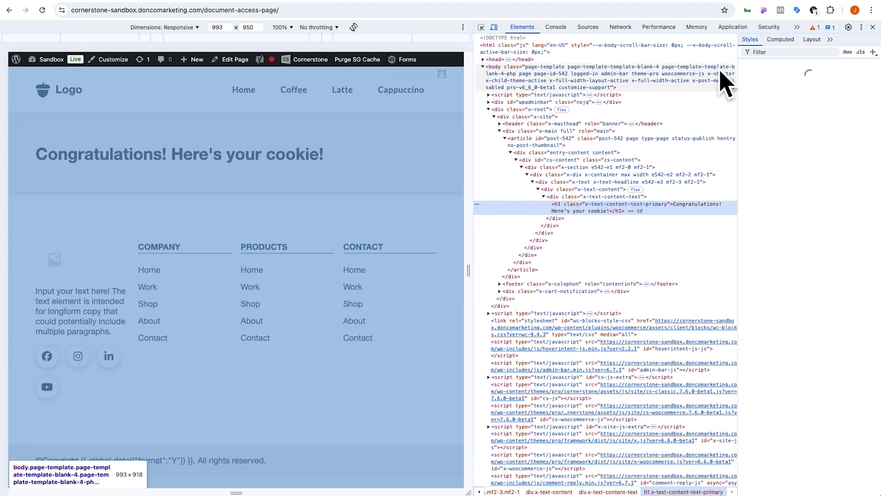
pyautogui.click(732, 28)
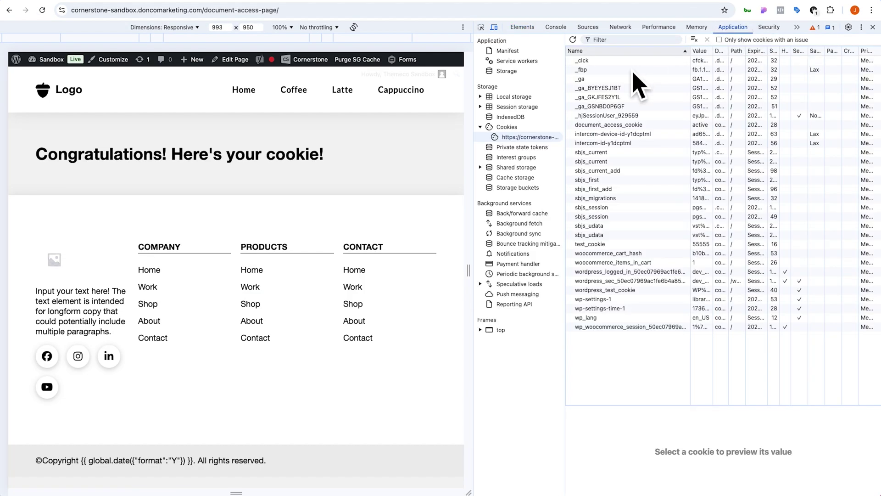
pyautogui.click(618, 125)
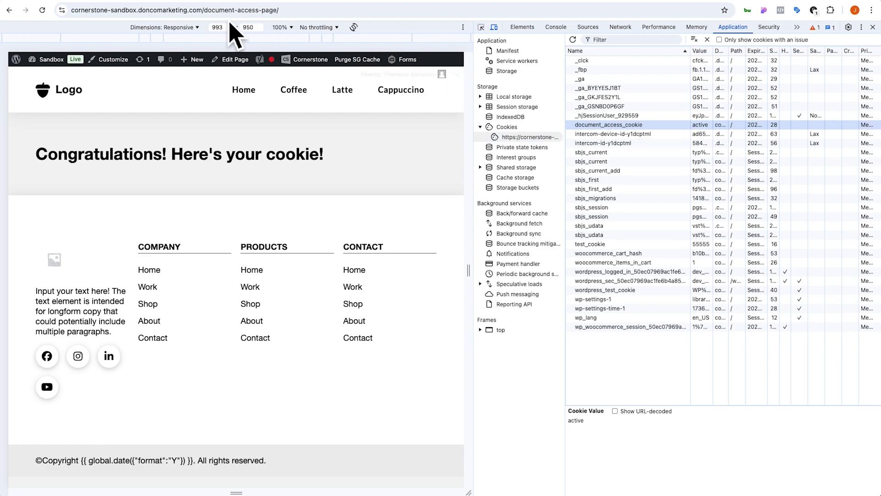
# Step: Open Document 3 from /documents, recheck the cookie, then return to the documents list
pyautogui.moveTo(225, 13); pyautogui.dragTo(297, 32)
pyautogui.write('documents')
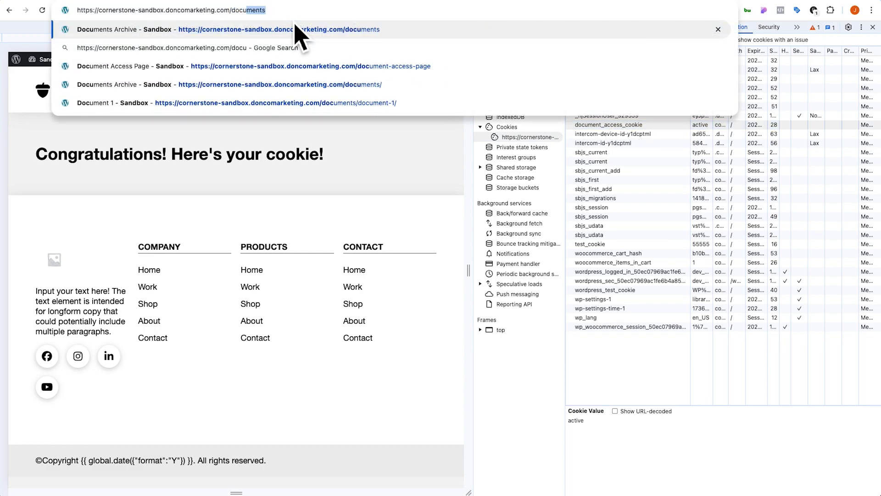
pyautogui.press('Return')
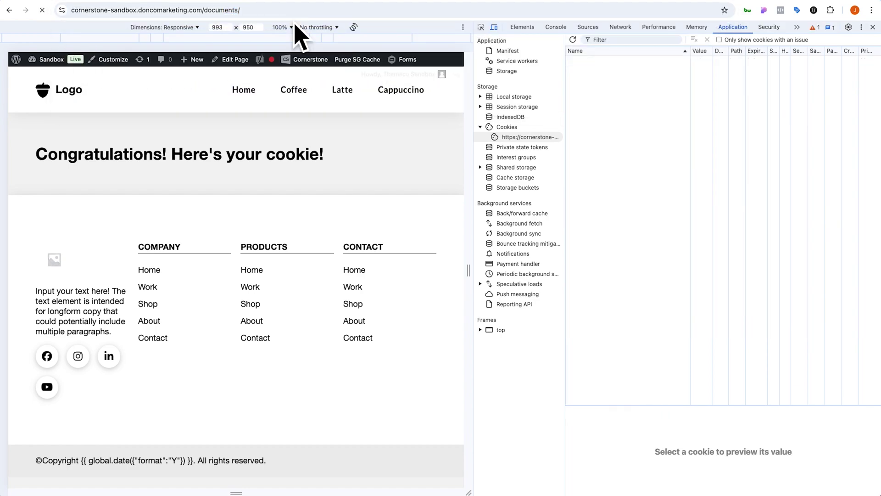
pyautogui.click(203, 175)
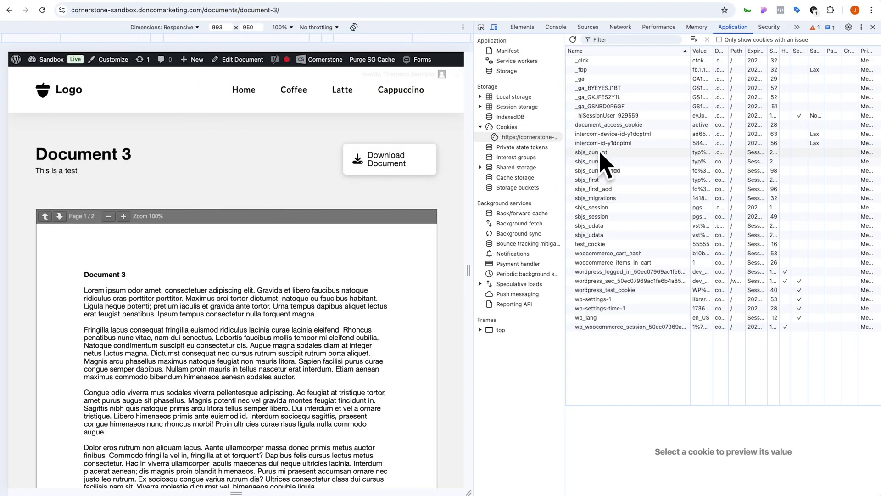
pyautogui.click(610, 124)
pyautogui.click(872, 27)
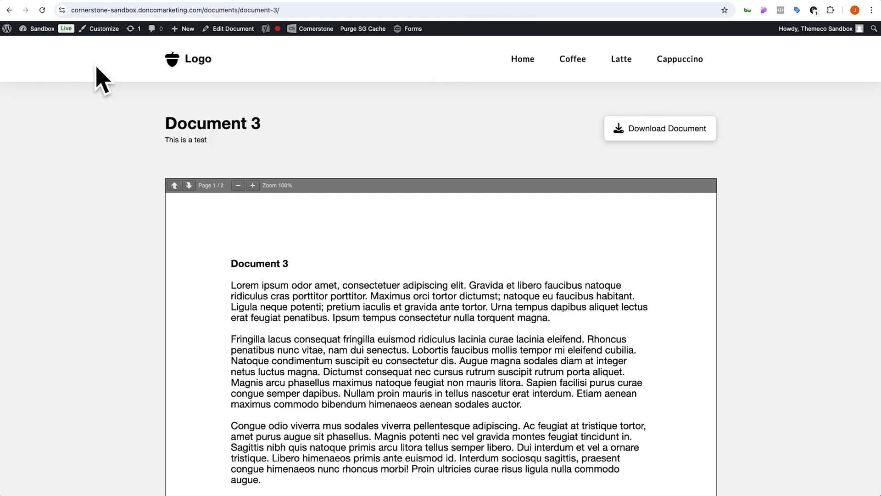
pyautogui.click(10, 11)
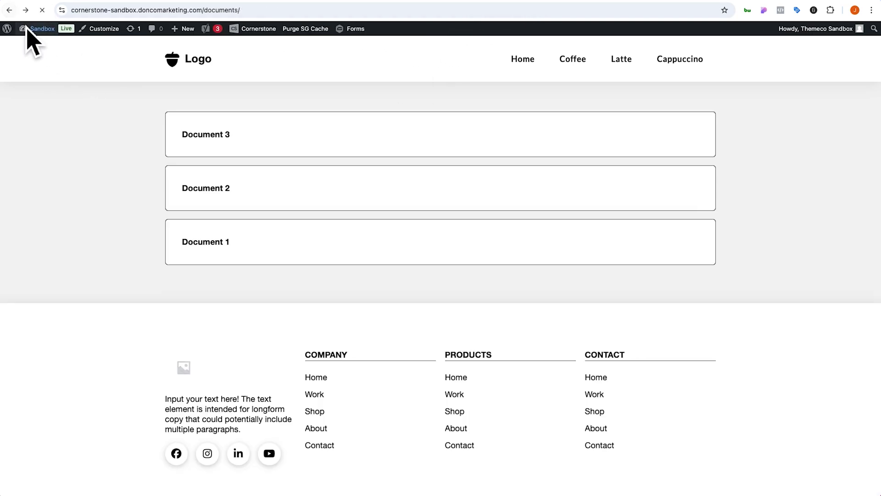
# Step: Open Document 1 and scroll back up the page
pyautogui.click(206, 242)
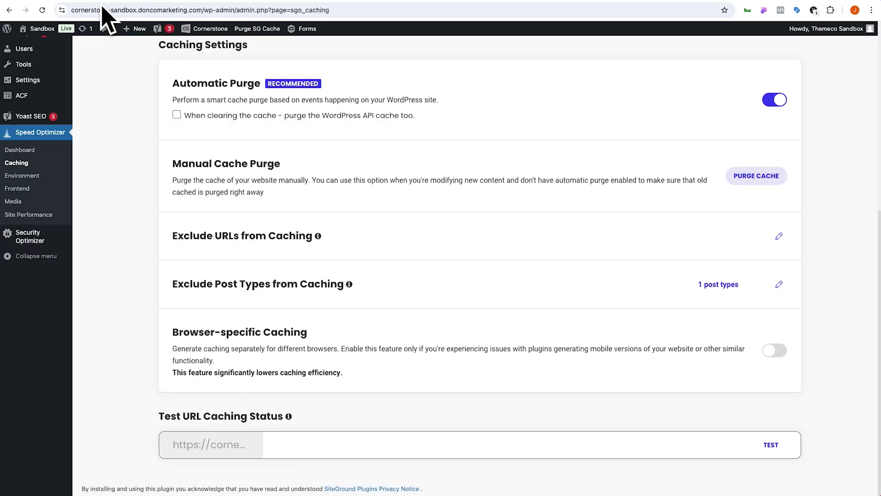
pyautogui.scroll(10, 16, 133)
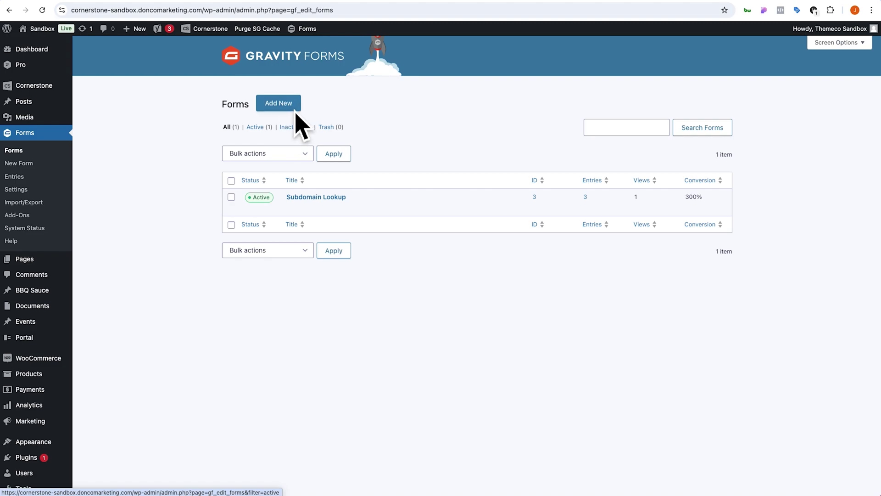
# Step: Create a new blank Gravity Form titled 'Document Gating Form'
pyautogui.click(295, 110)
pyautogui.click(140, 186)
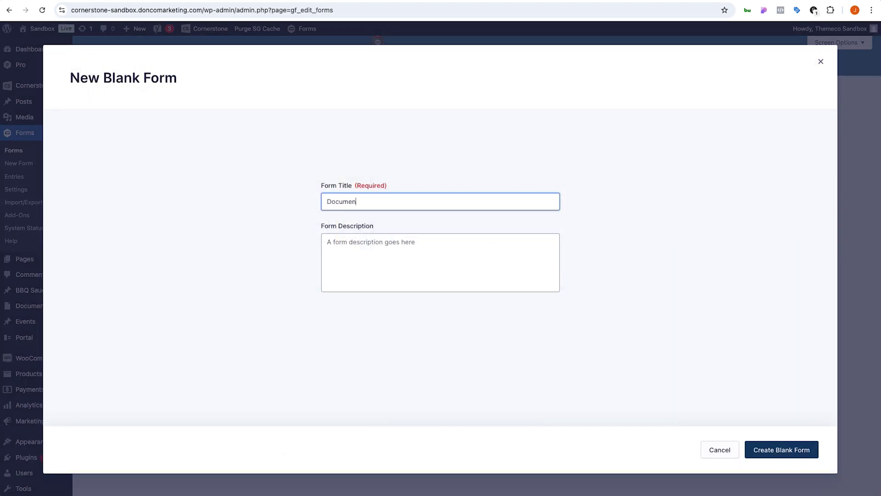
pyautogui.press('Tab')
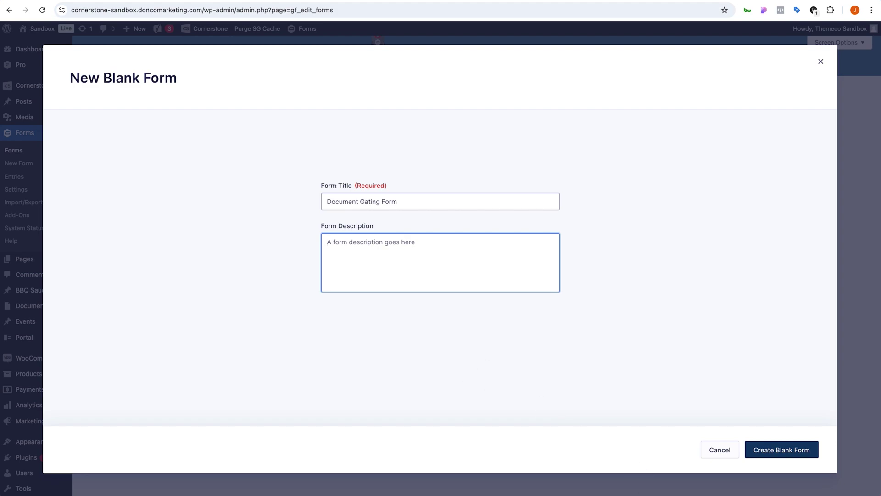
pyautogui.click(794, 454)
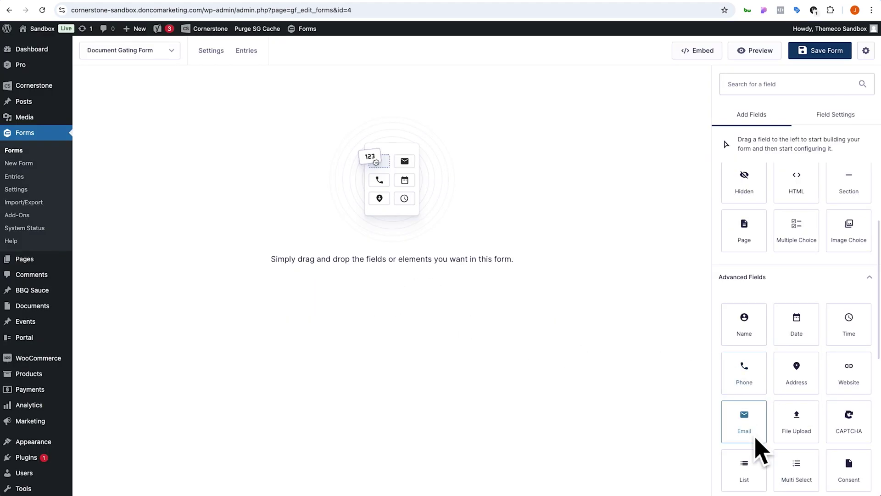
# Step: Add an Email field, set Submit to End of last row and Fill Container, and save
pyautogui.moveTo(754, 435); pyautogui.dragTo(307, 149)
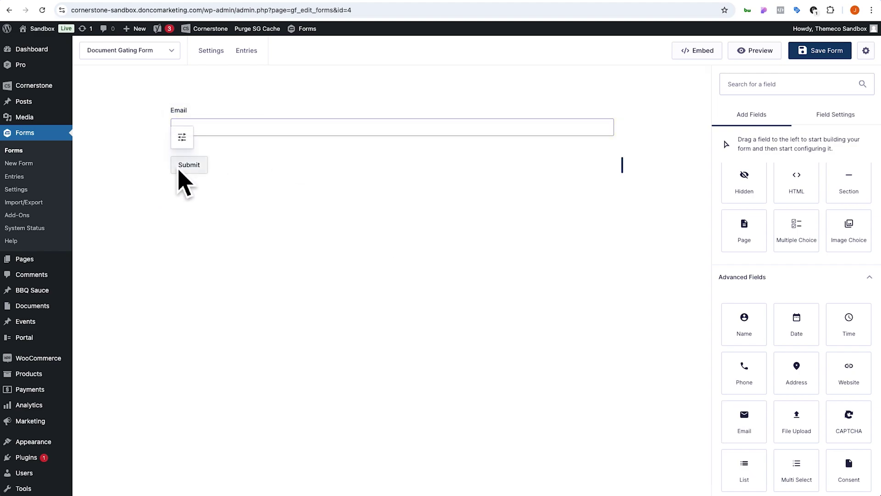
pyautogui.click(186, 170)
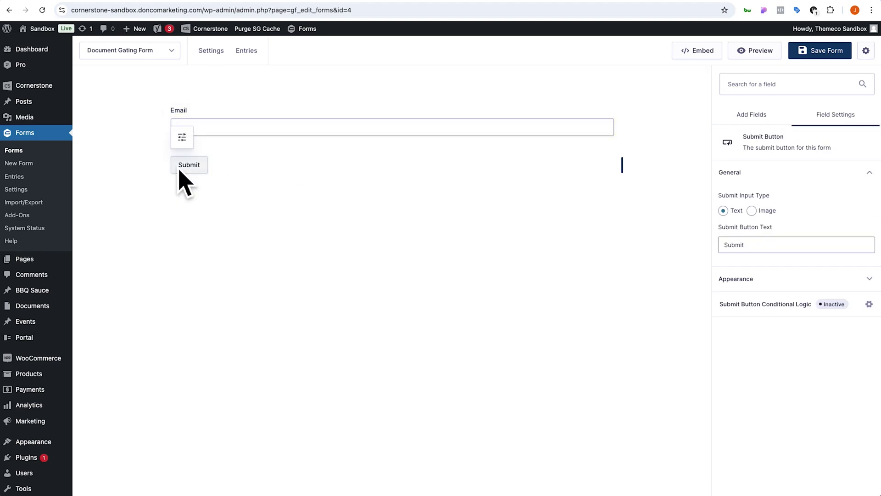
pyautogui.click(738, 281)
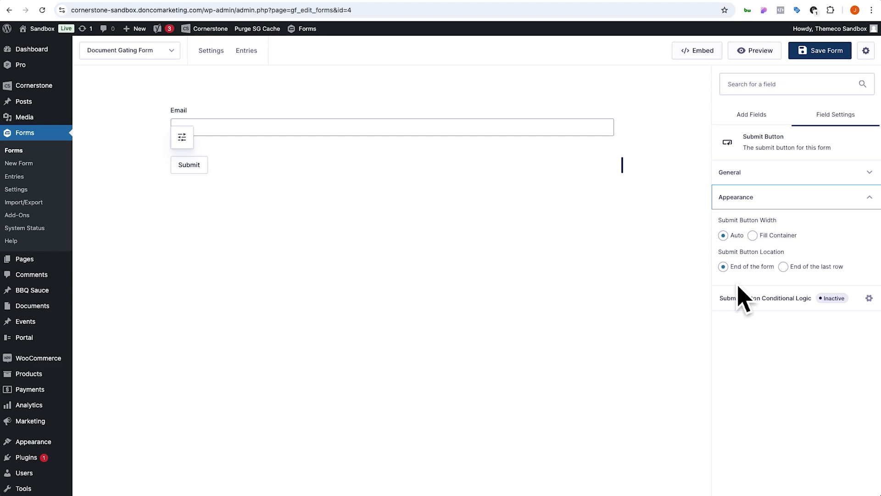
pyautogui.click(783, 267)
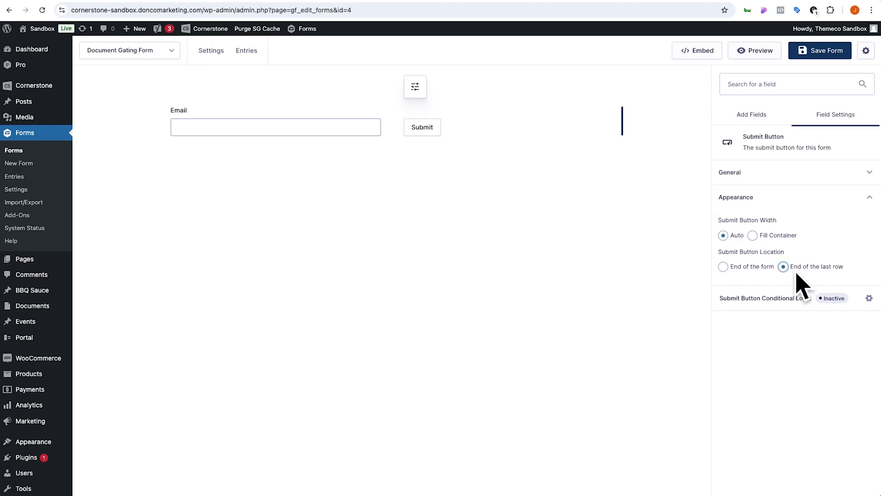
pyautogui.click(753, 235)
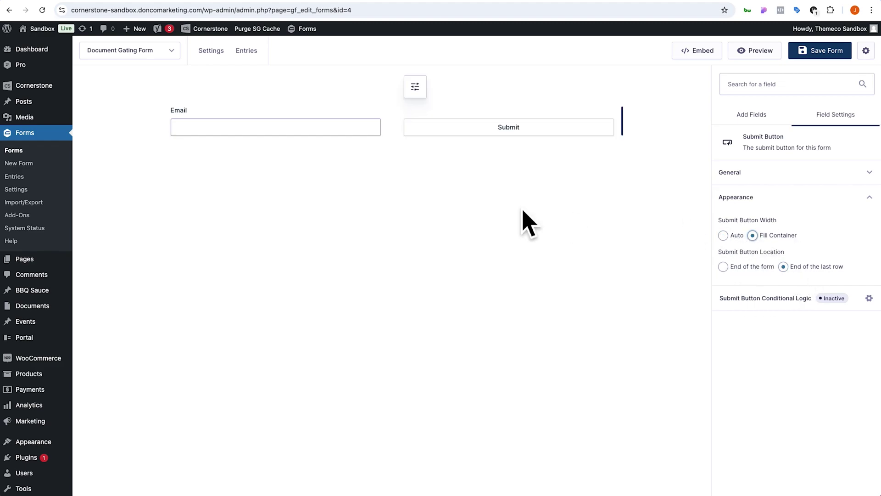
pyautogui.click(831, 67)
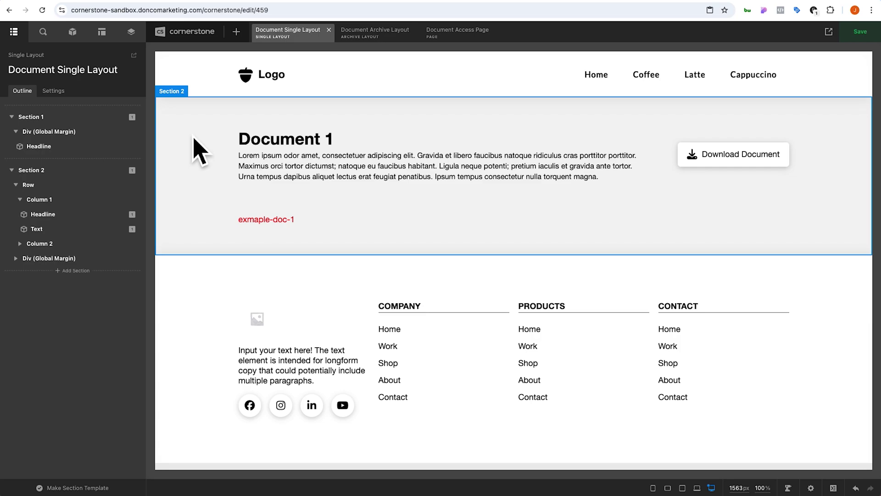
# Step: Set Preview Element Conditions to Ignore and select the hidden access-denied section
pyautogui.moveTo(829, 32)
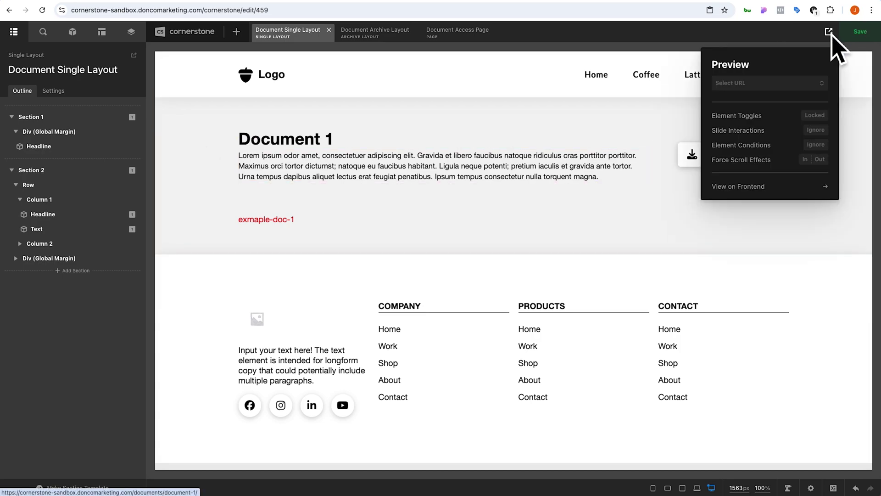
pyautogui.click(820, 146)
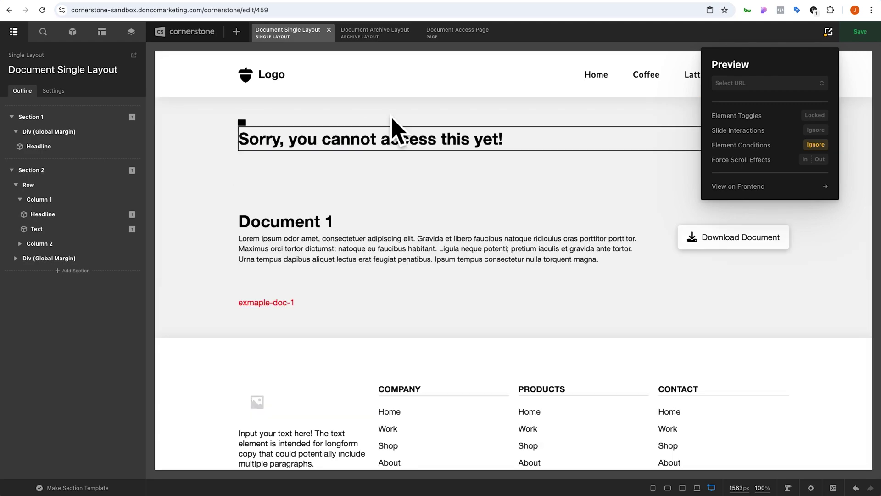
pyautogui.click(258, 155)
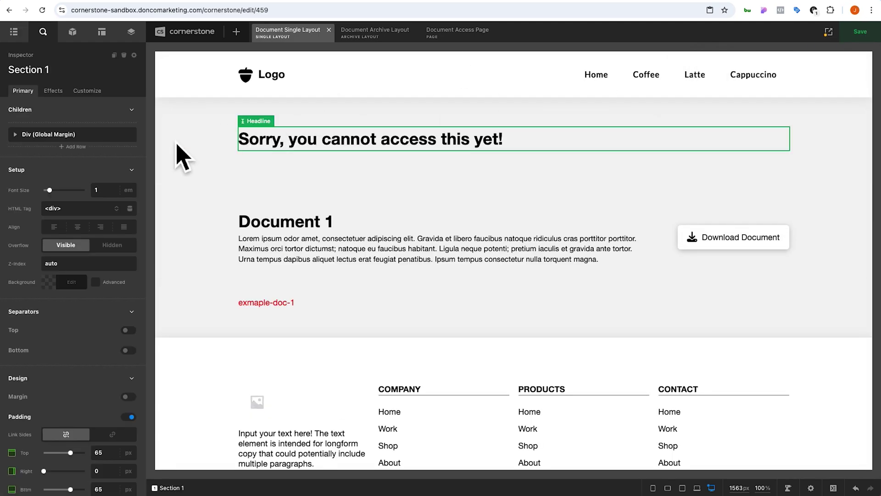
# Step: Add a Form Integration element under the headline using Gravity Forms' Document Gating Form
pyautogui.click(74, 34)
pyautogui.write('fp')
pyautogui.press('BackSpace')
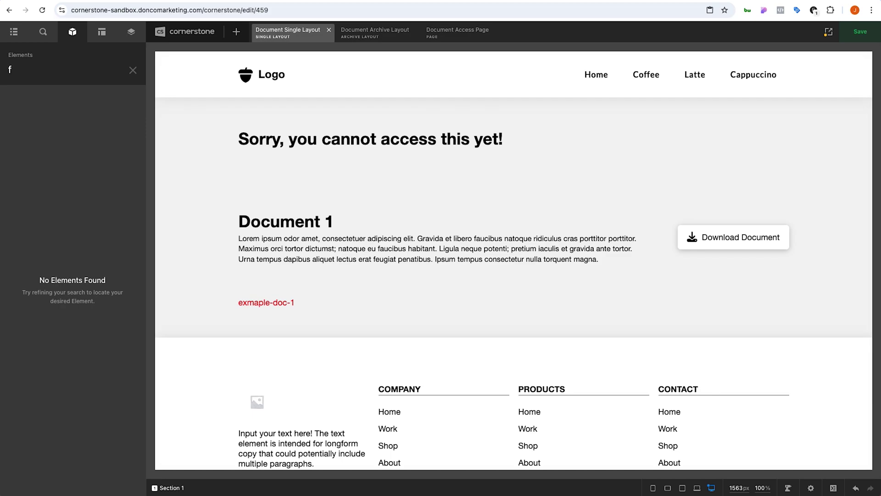
pyautogui.write('orm')
pyautogui.moveTo(46, 121); pyautogui.dragTo(287, 169)
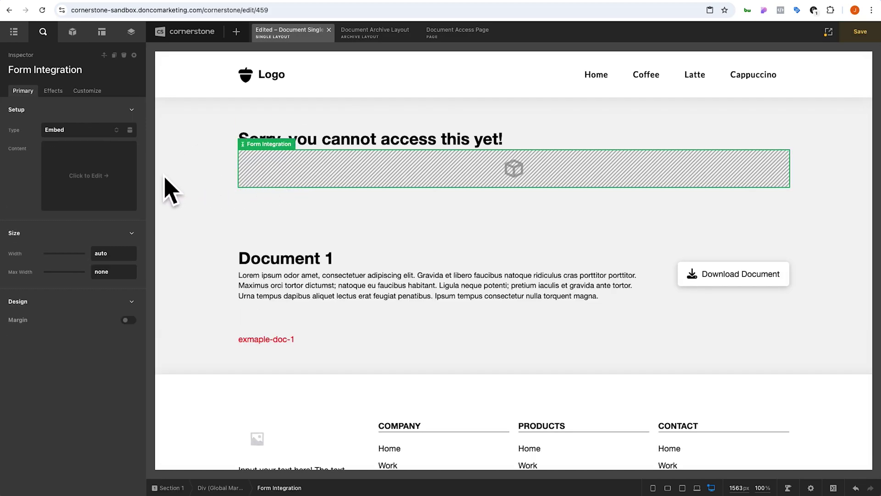
pyautogui.click(78, 129)
pyautogui.click(76, 162)
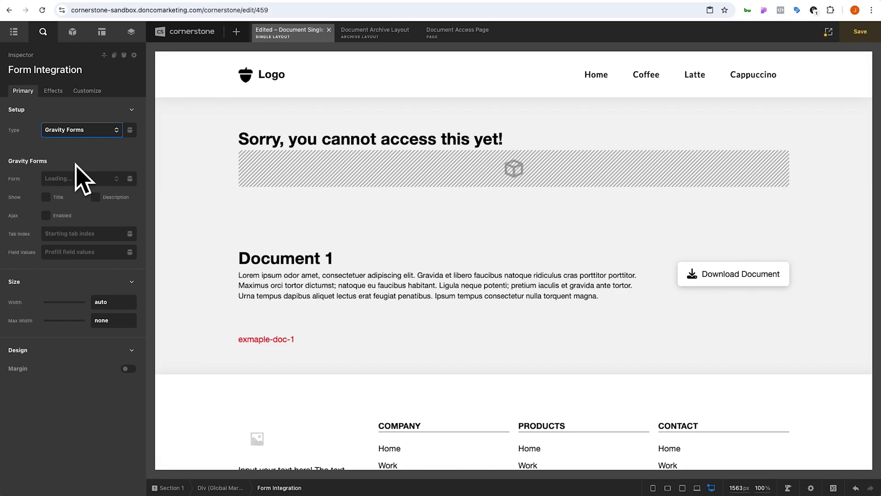
pyautogui.click(69, 180)
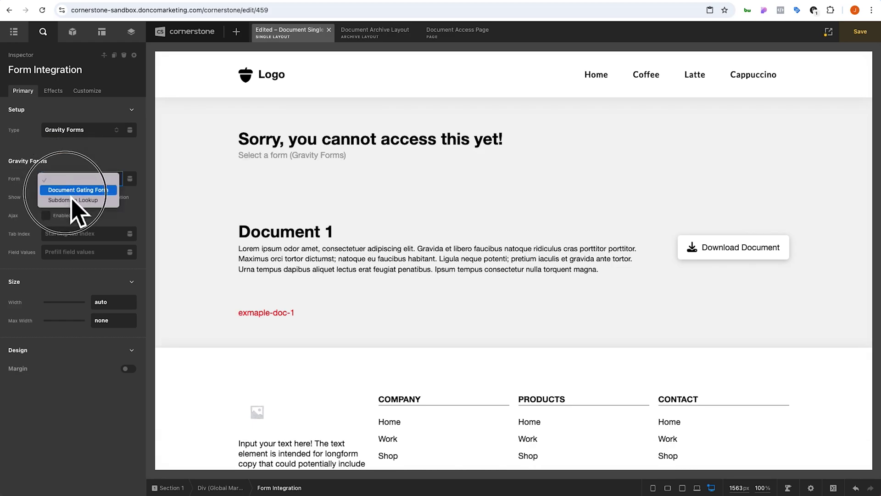
pyautogui.click(72, 192)
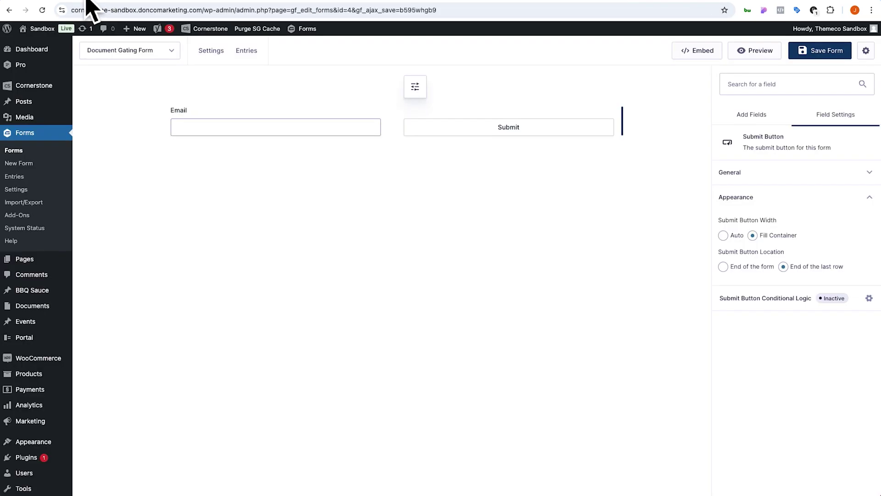
# Step: Change the Default Confirmation to redirect to the Document Access Page and save it
pyautogui.moveTo(214, 55)
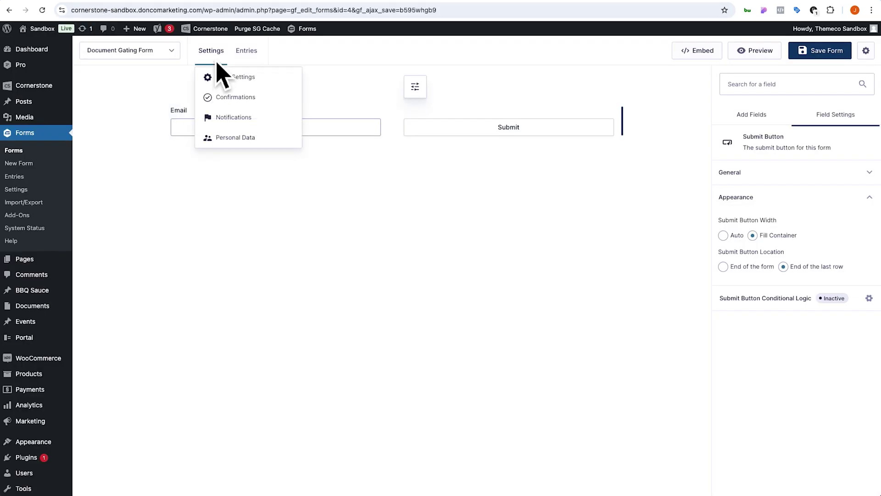
pyautogui.click(227, 98)
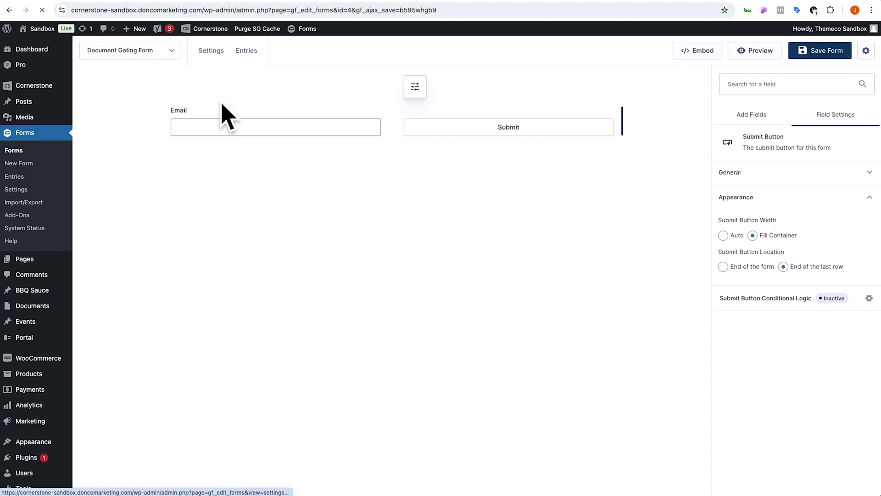
pyautogui.click(396, 207)
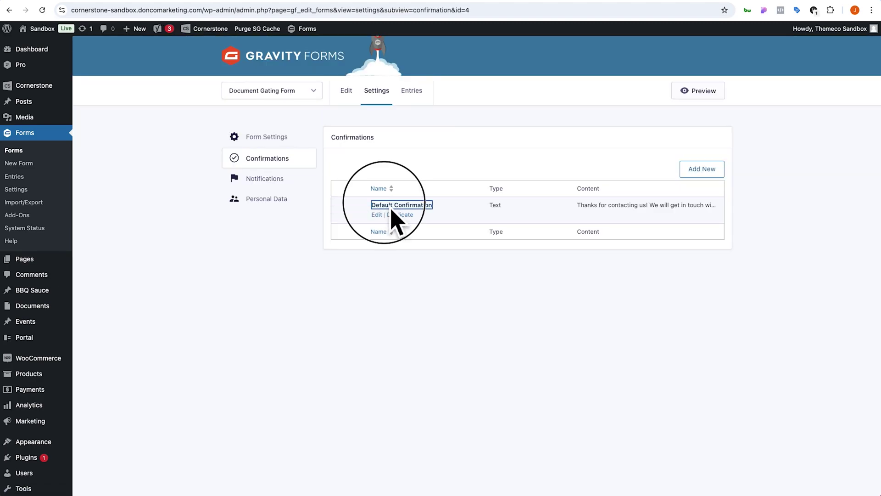
pyautogui.click(557, 264)
pyautogui.moveTo(560, 267); pyautogui.dragTo(338, 260)
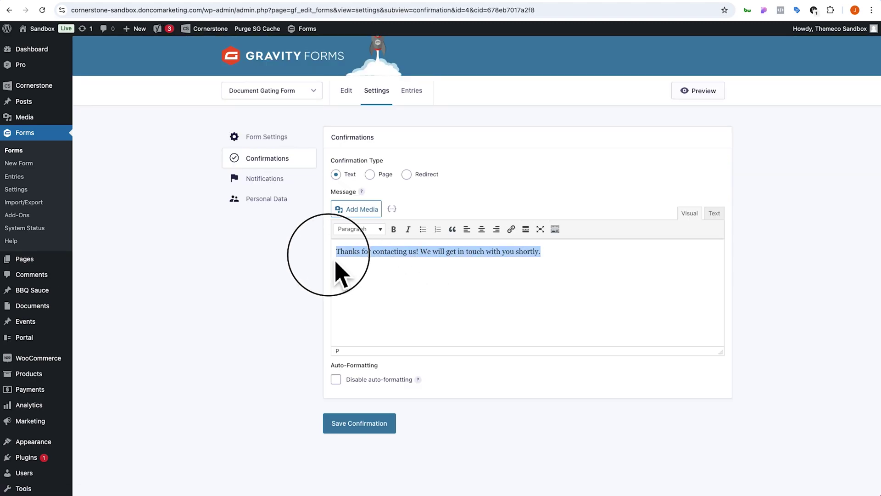
pyautogui.click(338, 260)
pyautogui.click(371, 174)
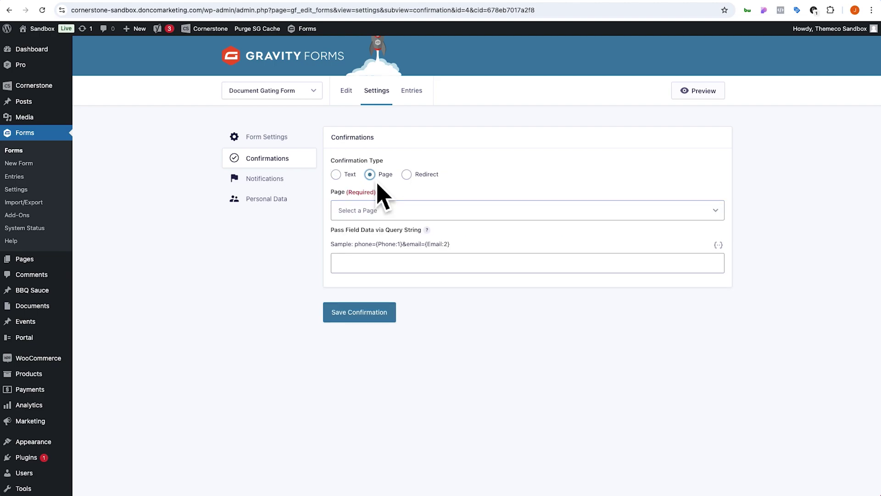
pyautogui.click(377, 212)
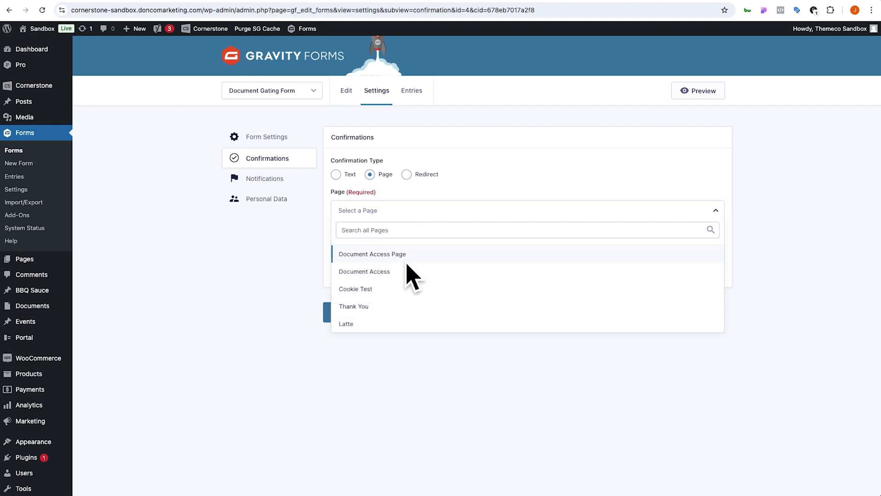
pyautogui.click(421, 260)
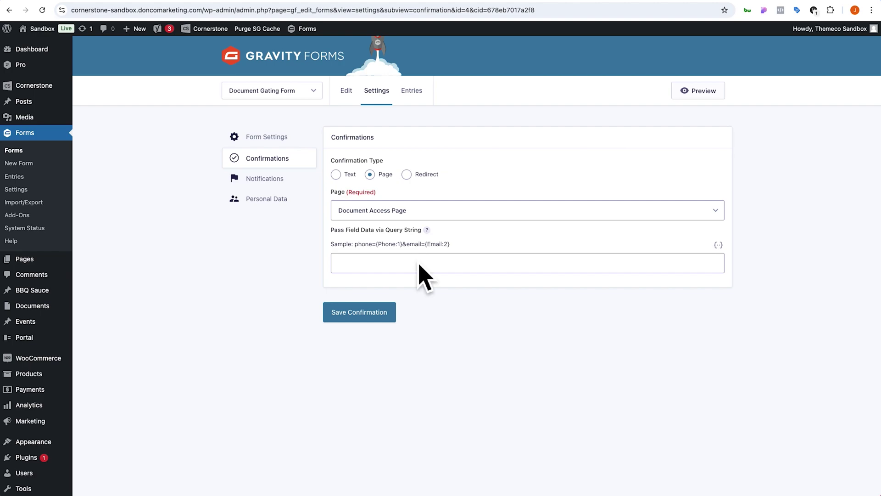
pyautogui.click(377, 314)
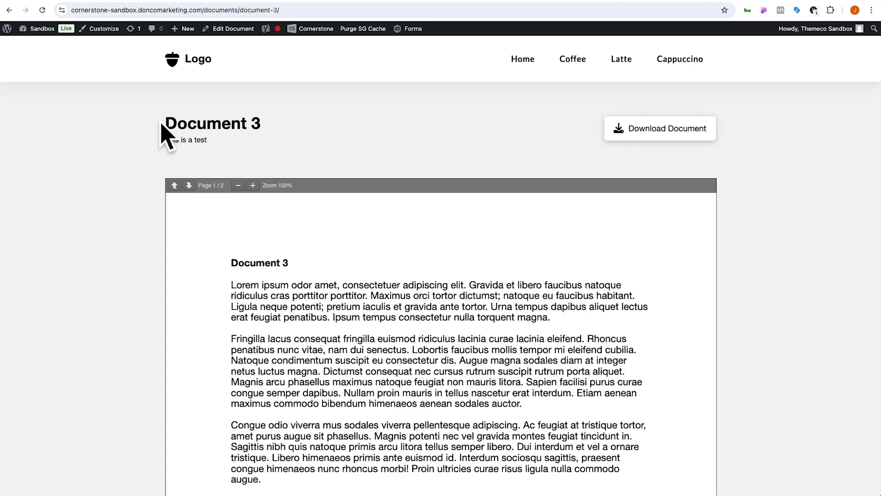
# Step: Delete the document_access_cookie in DevTools and close the panel
pyautogui.rightClick(157, 122)
pyautogui.click(183, 264)
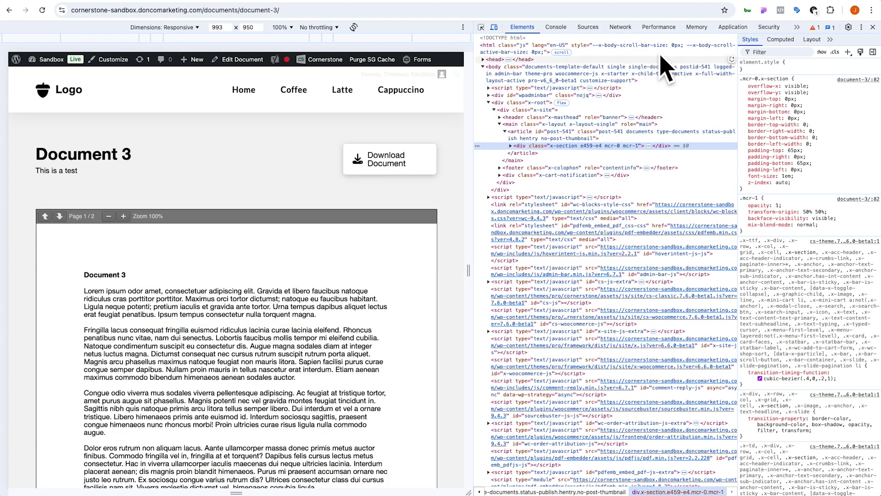
pyautogui.click(733, 27)
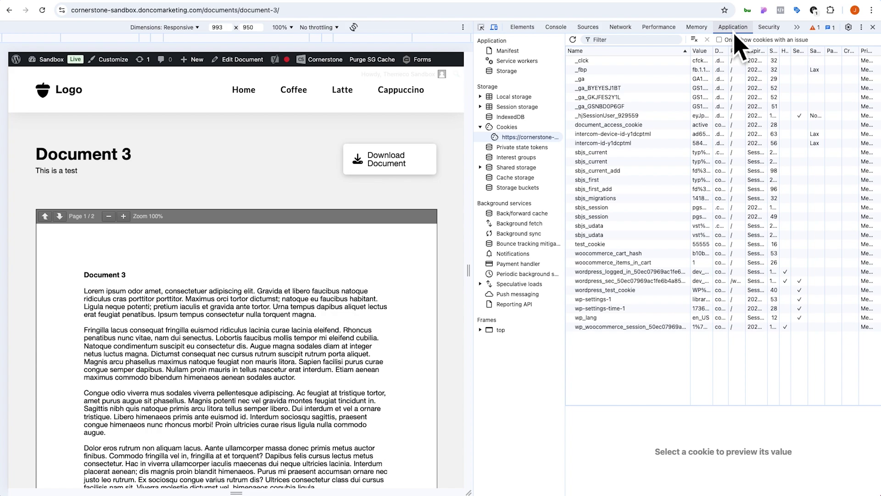
pyautogui.rightClick(616, 125)
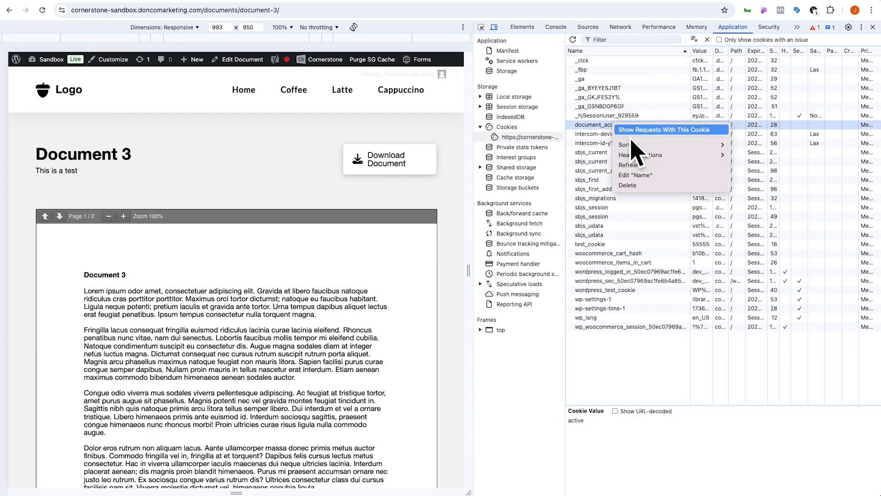
pyautogui.click(636, 185)
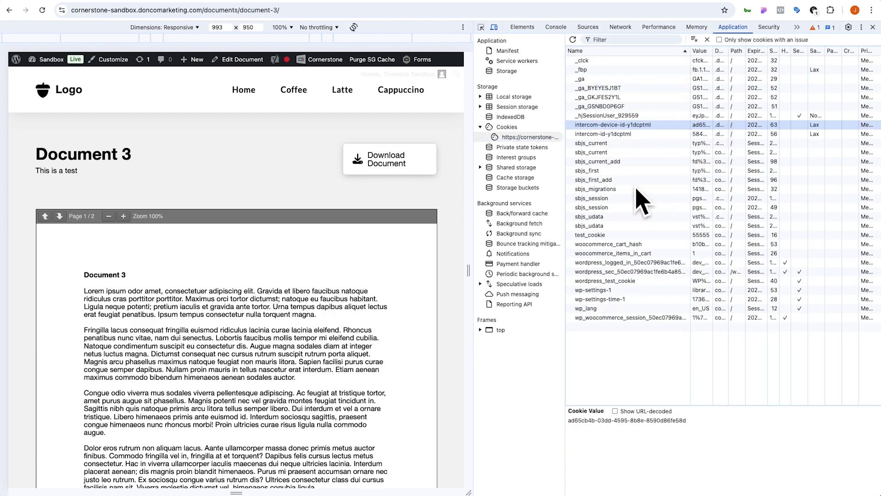
pyautogui.click(873, 27)
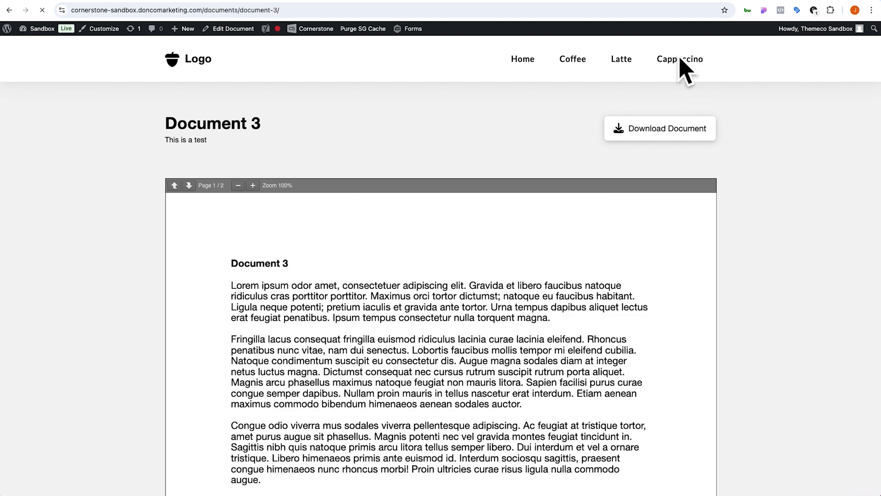
# Step: Reload Document 3, submit an email through the gate, then reopen Document 3 from /documents/
pyautogui.press('super+r')
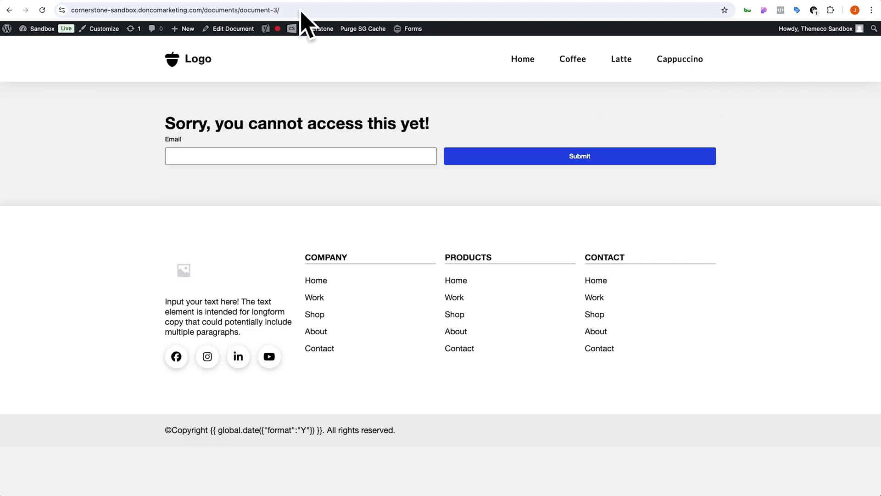
pyautogui.click(200, 159)
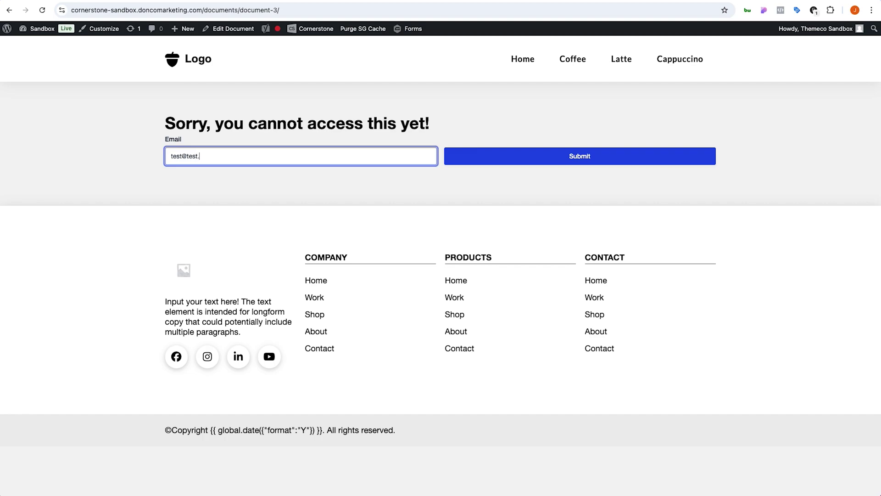
pyautogui.click(528, 159)
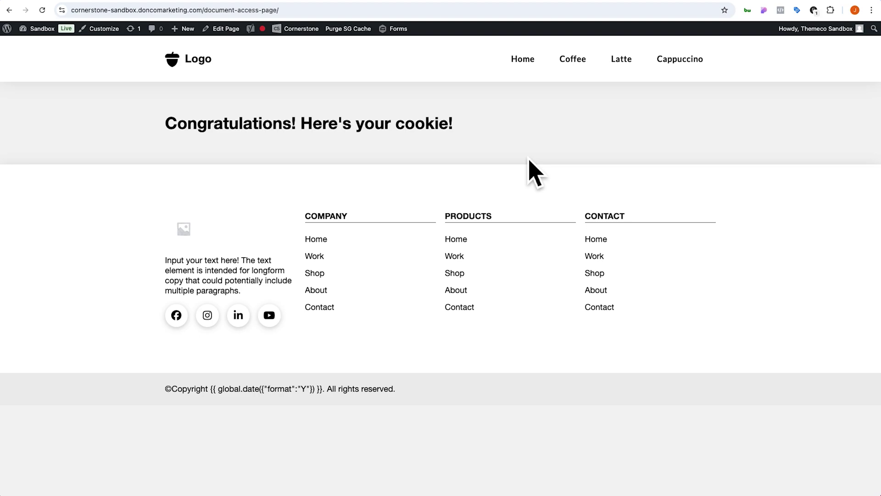
pyautogui.moveTo(223, 10); pyautogui.dragTo(319, 18)
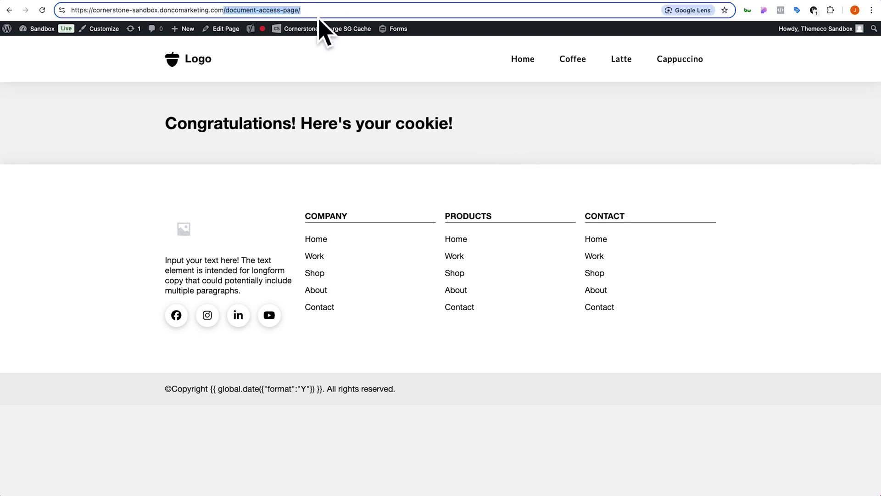
pyautogui.write('/documents/')
pyautogui.press('Return')
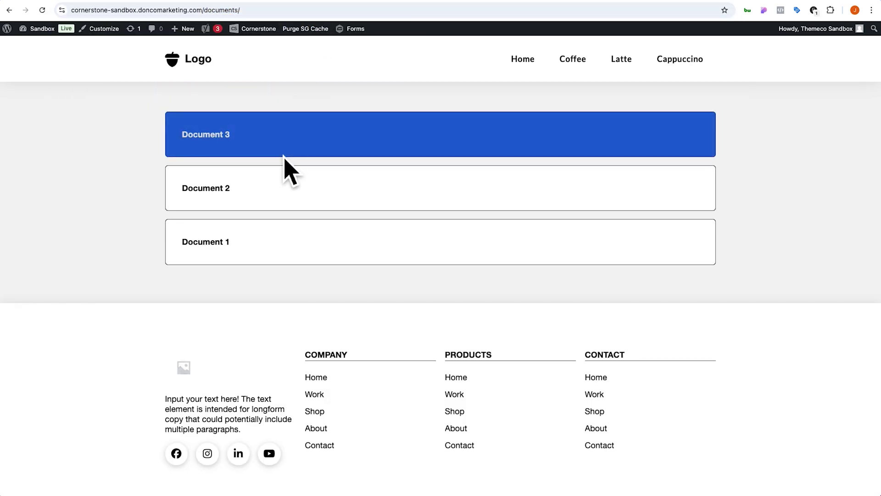
pyautogui.click(282, 142)
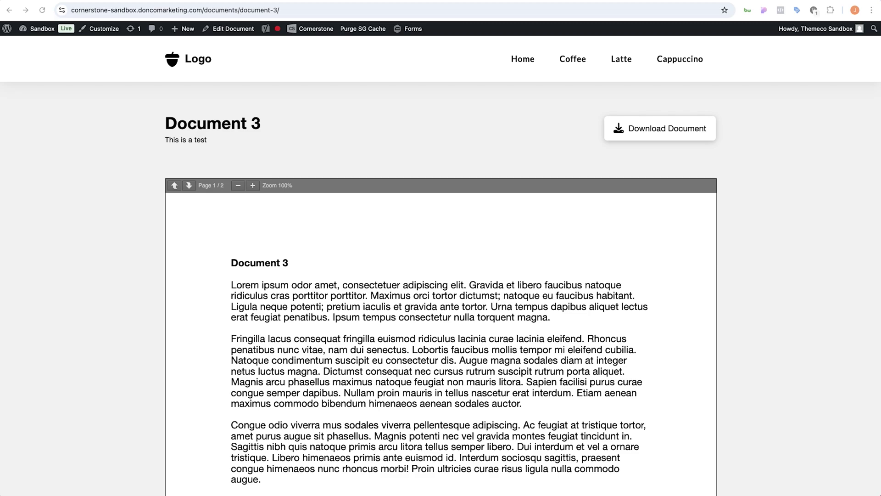
pyautogui.hotkey('ctrl', 'Tab')
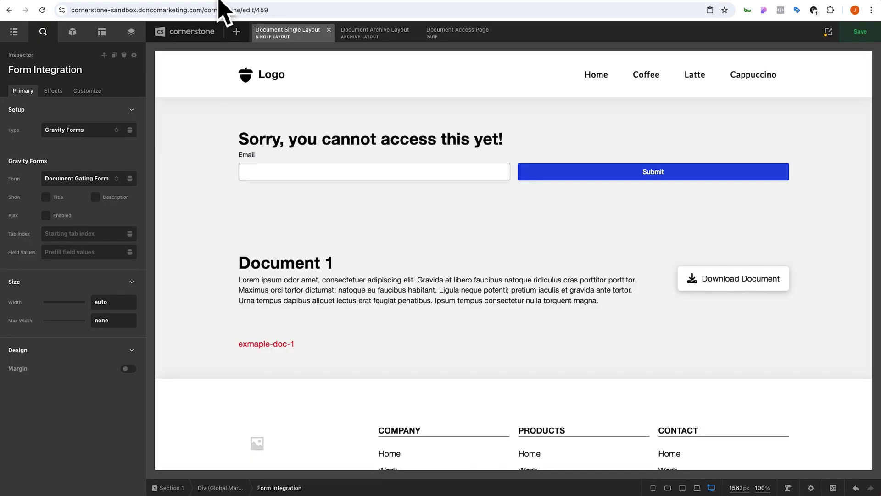
# Step: On the Document Access Page, place a Button element below the cookie headline
pyautogui.click(441, 36)
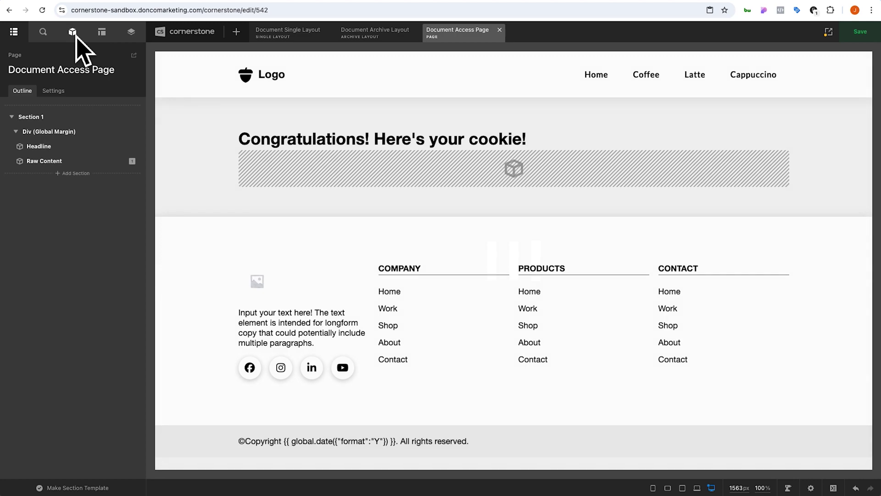
pyautogui.click(73, 33)
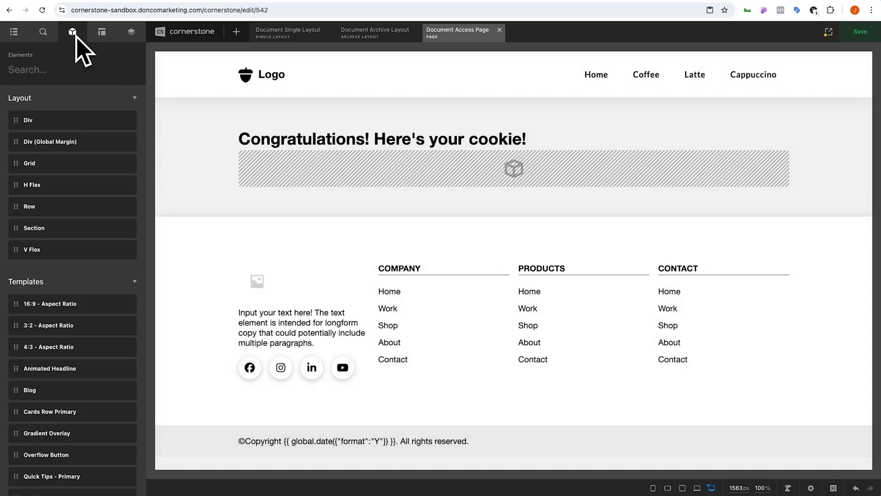
pyautogui.write('button')
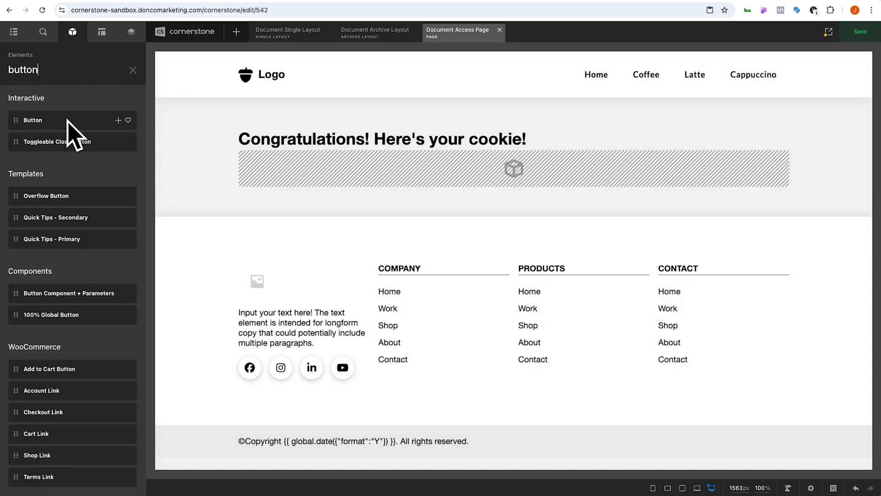
pyautogui.moveTo(68, 120); pyautogui.dragTo(340, 209)
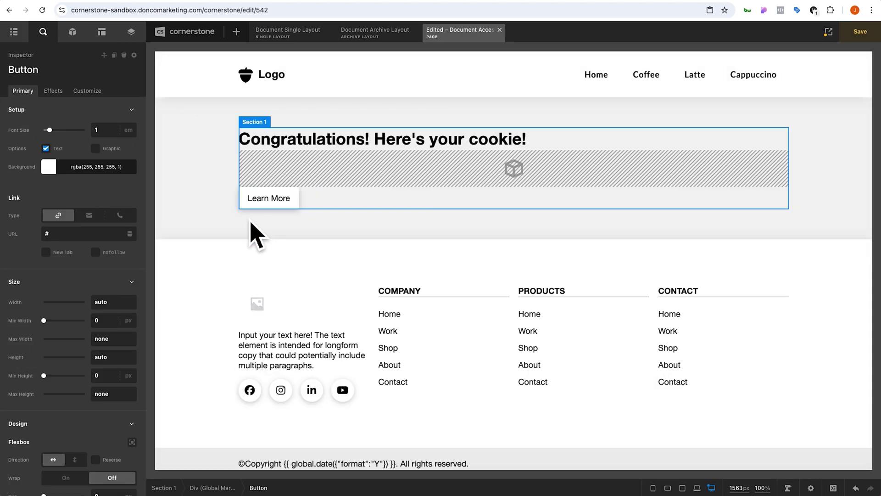
# Step: Change the button label from Learn More to View Documents
pyautogui.click(255, 212)
pyautogui.click(265, 205)
pyautogui.tripleClick(264, 203)
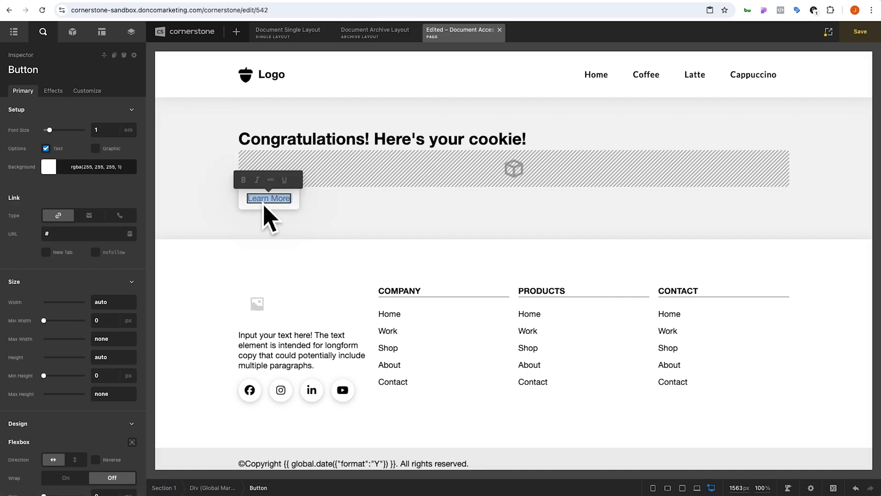
pyautogui.write('View Documents')
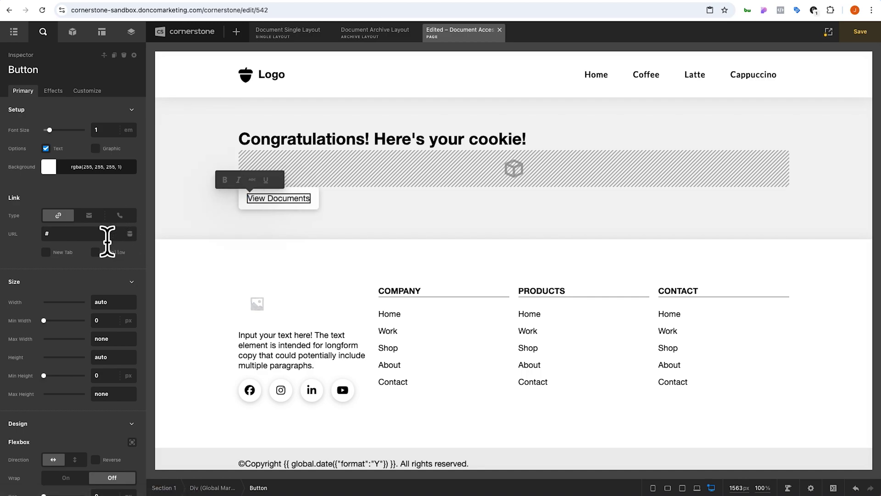
pyautogui.click(107, 234)
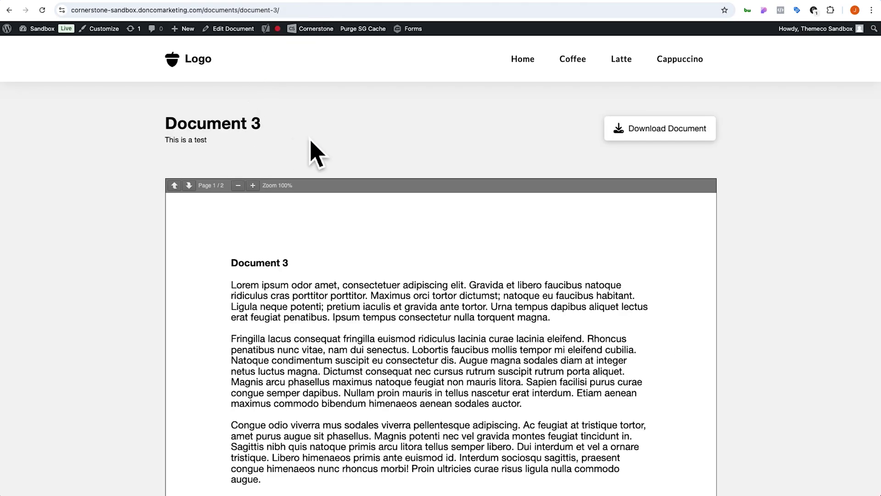
# Step: Delete document_access_cookie in the developer tools and reload Document 3
pyautogui.rightClick(316, 133)
pyautogui.click(349, 279)
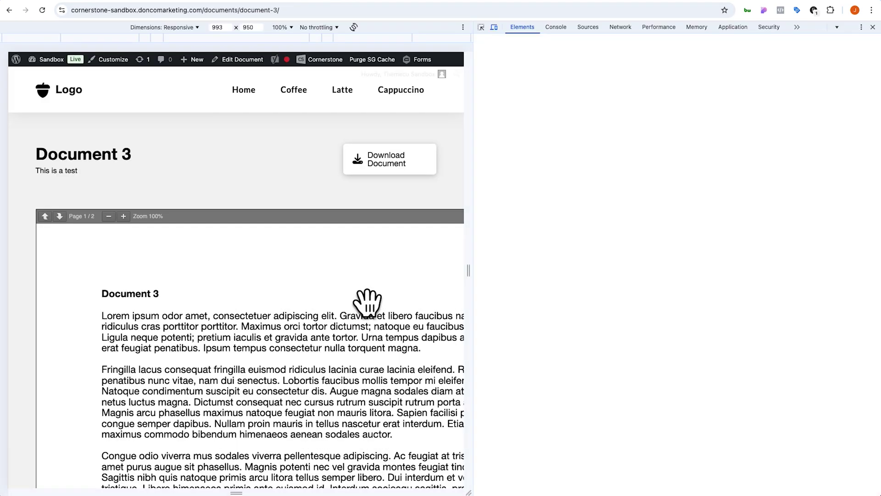
pyautogui.click(732, 26)
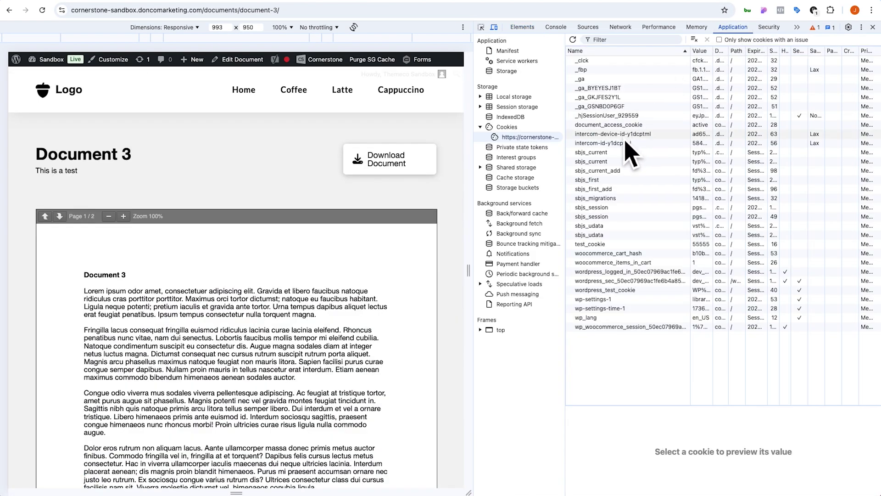
pyautogui.click(614, 125)
pyautogui.rightClick(617, 128)
pyautogui.click(645, 187)
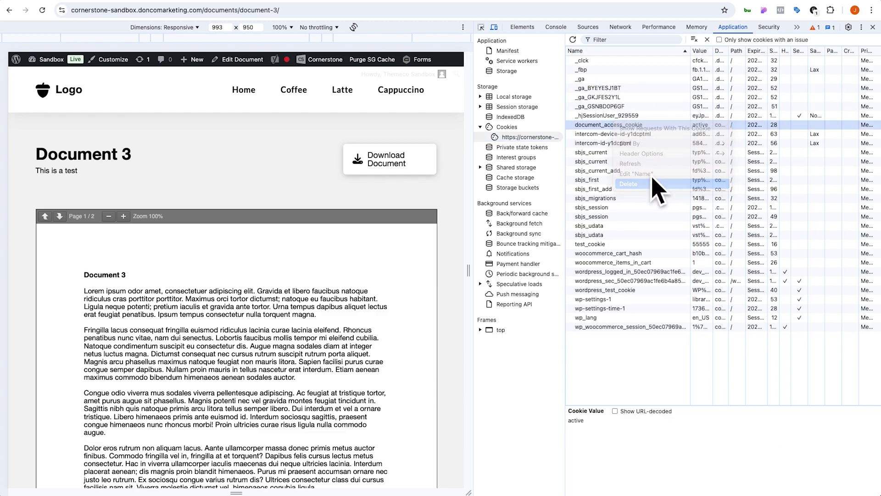
pyautogui.click(872, 27)
pyautogui.press('super+r')
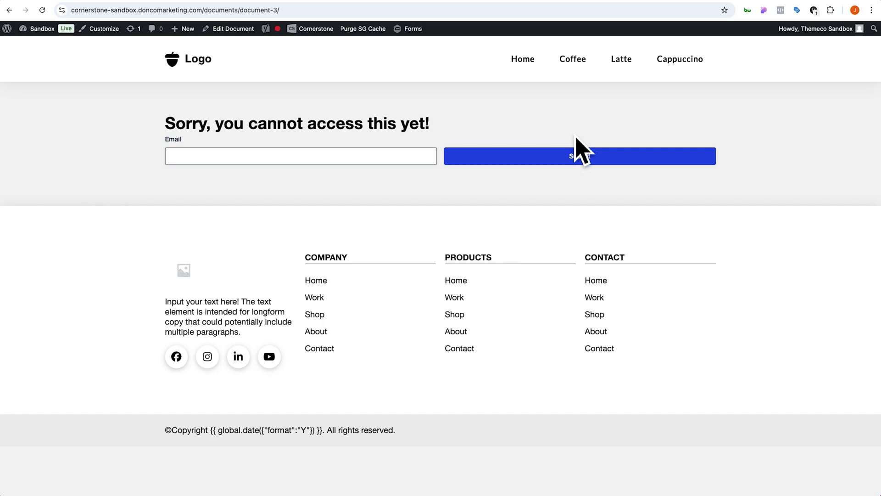
# Step: Load the documents list and open Documents 1 and 2 to confirm they are gated
pyautogui.click(248, 10)
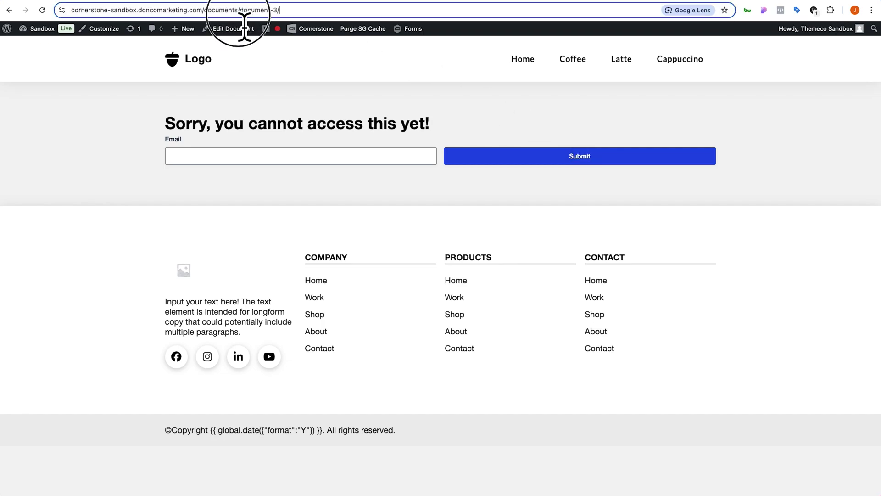
pyautogui.moveTo(256, 26); pyautogui.dragTo(288, 24)
pyautogui.press('BackSpace')
pyautogui.press('Return')
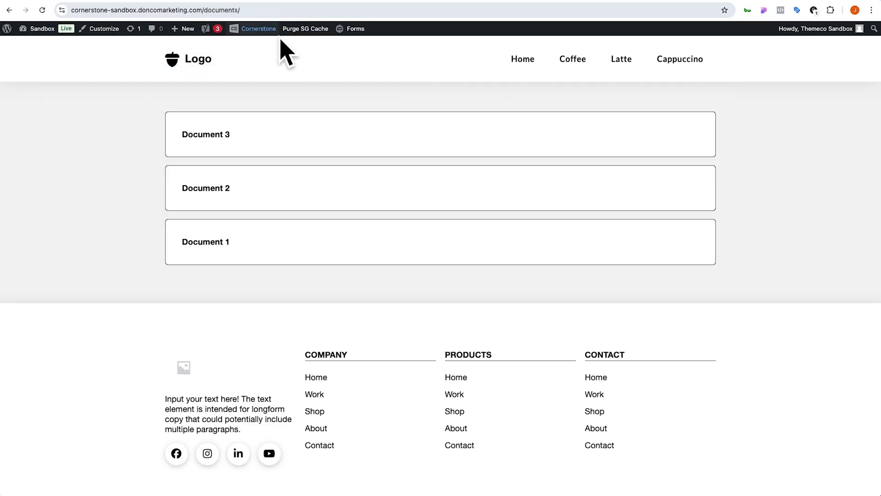
pyautogui.click(217, 233)
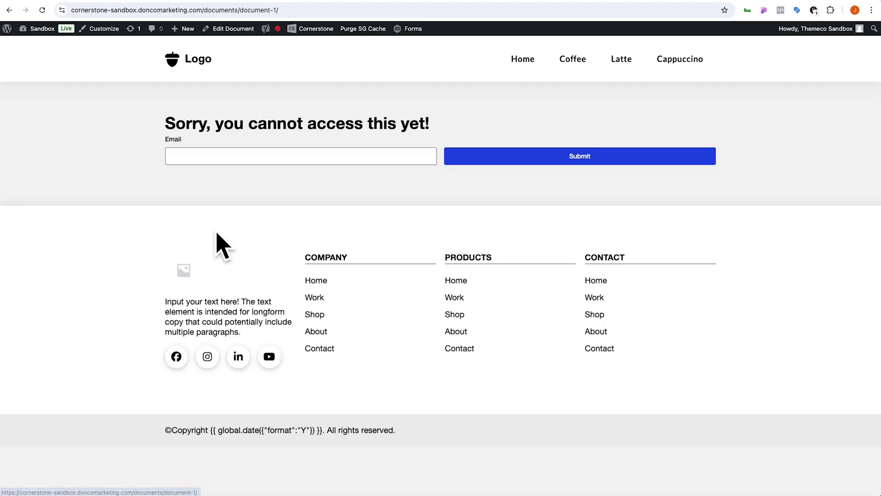
pyautogui.click(10, 10)
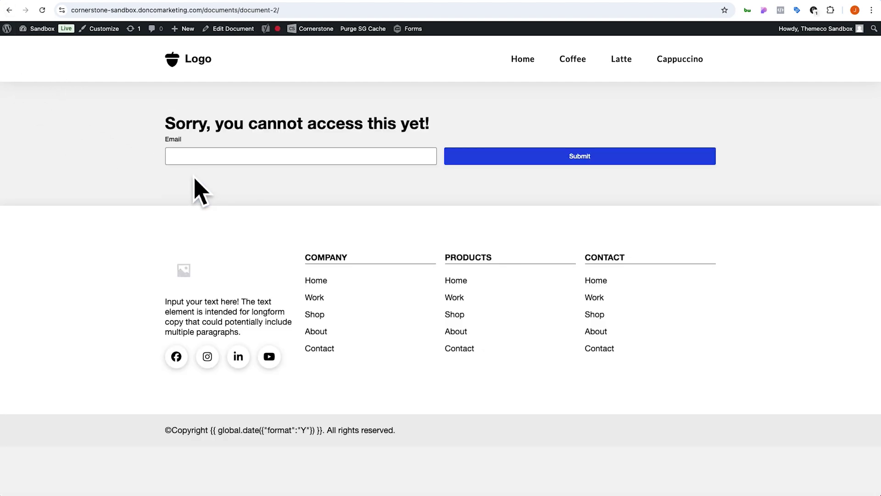
# Step: Resubmit an email address, follow View Documents, and open Documents 2, 3 and 1
pyautogui.click(196, 160)
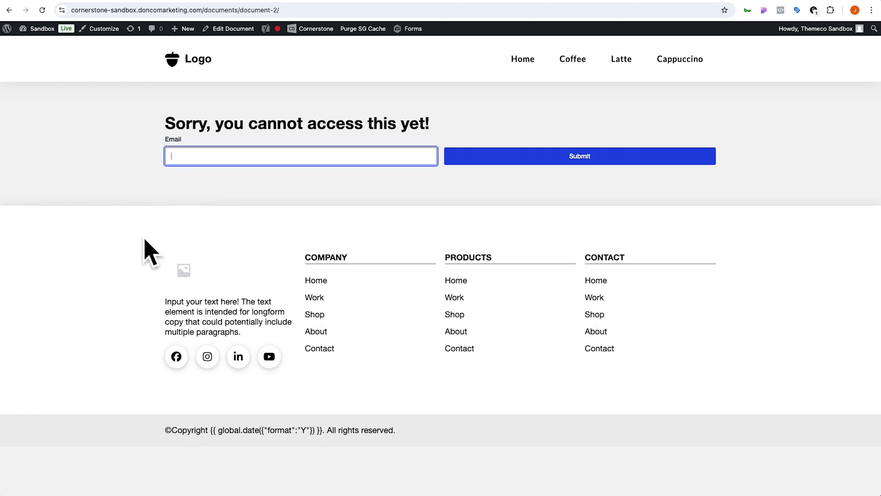
pyautogui.click(525, 159)
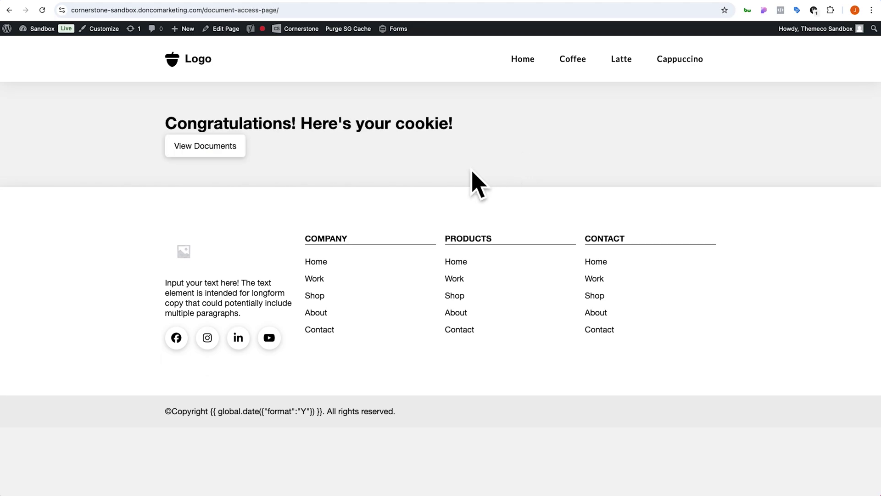
pyautogui.click(226, 156)
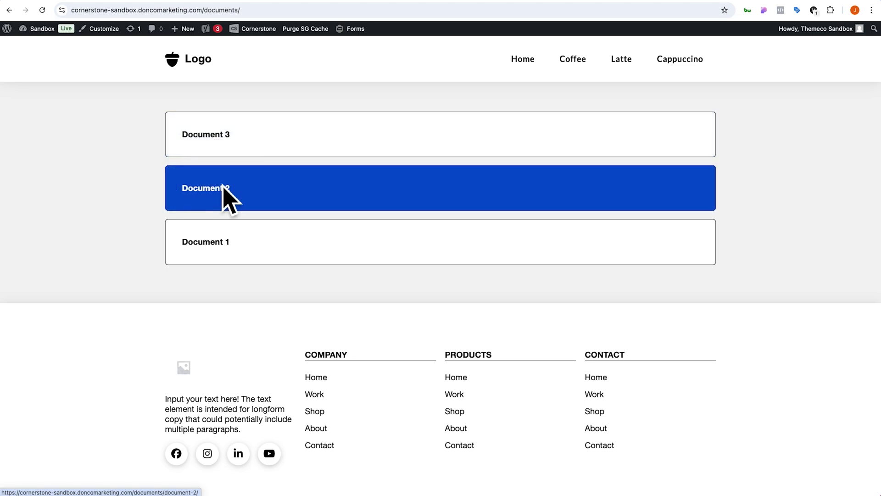
pyautogui.click(224, 184)
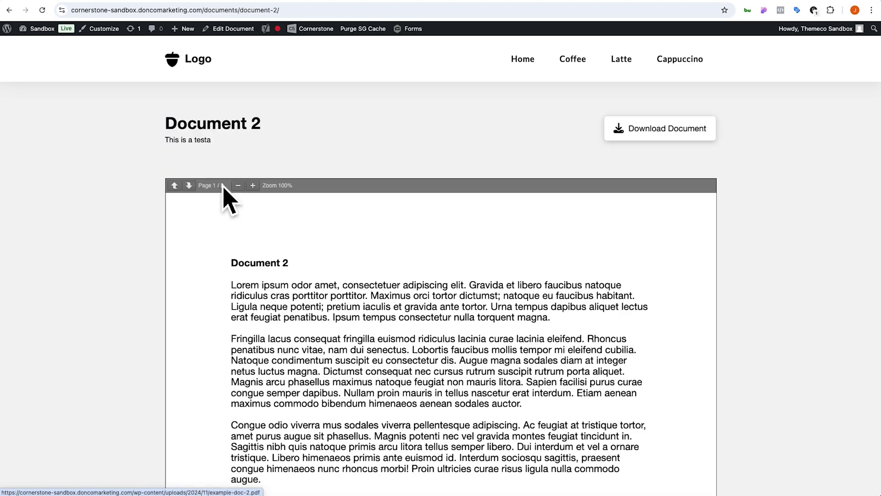
pyautogui.click(13, 16)
pyautogui.click(232, 148)
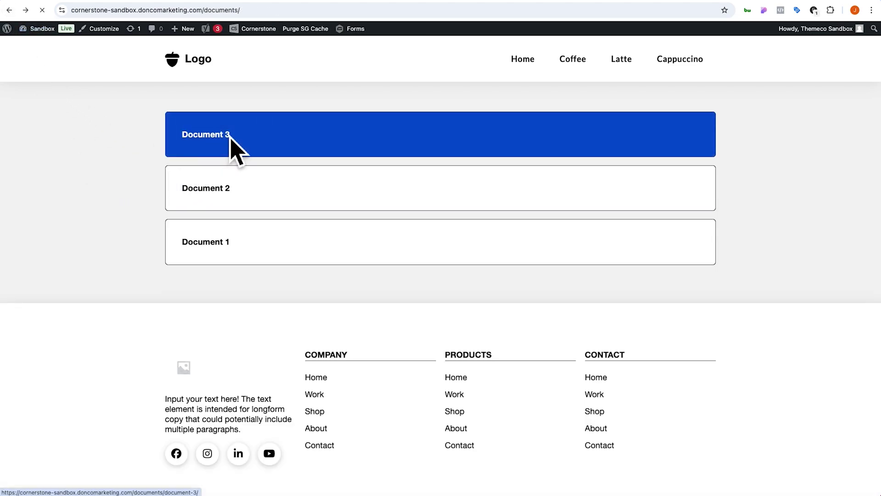
pyautogui.click(42, 10)
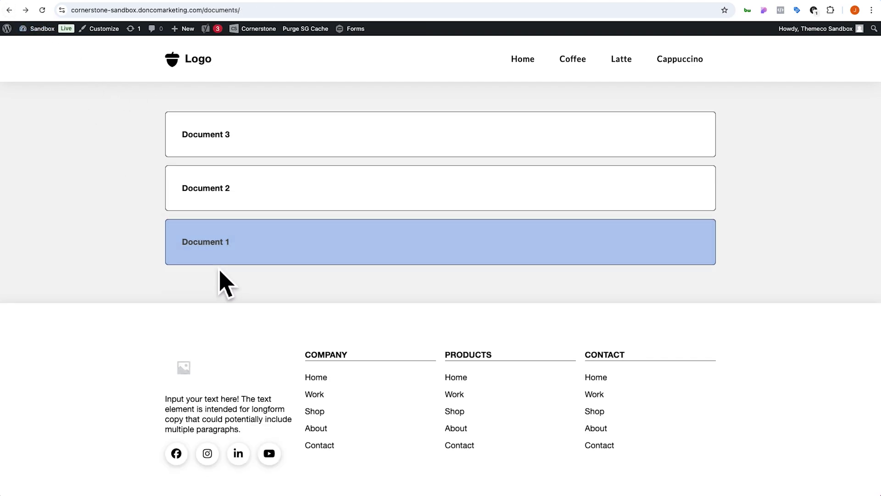
pyautogui.click(220, 257)
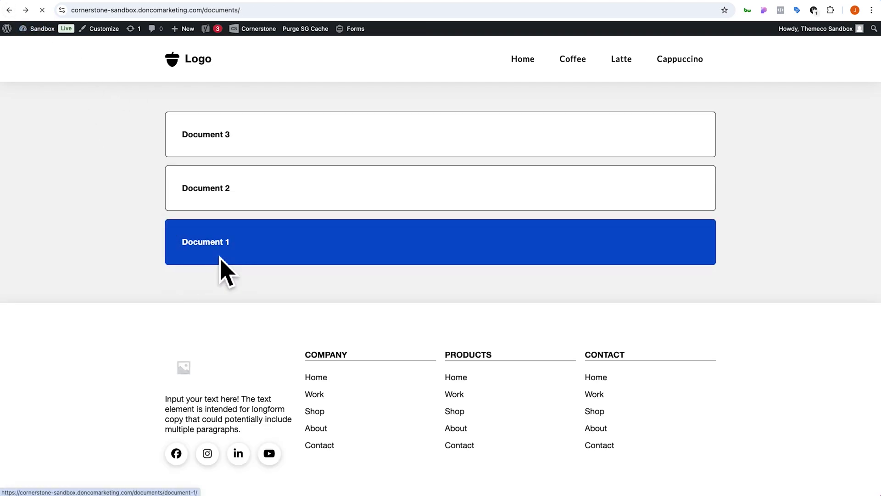